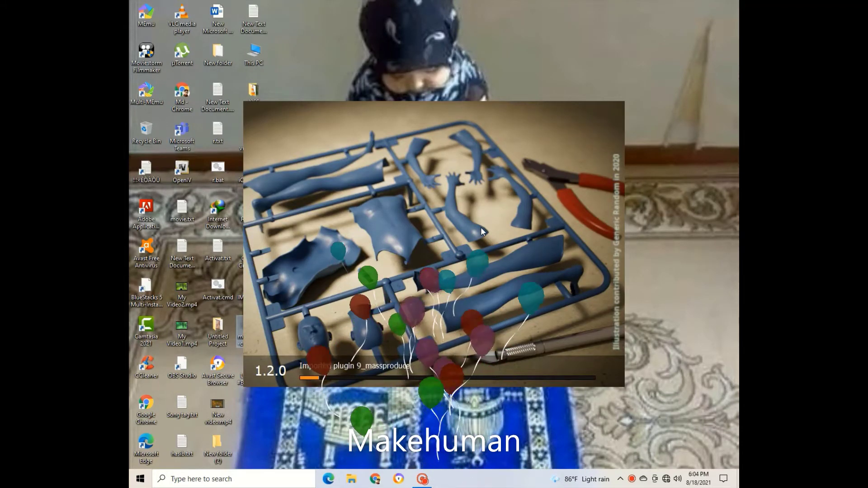
Let MakeHuman finish loading the default human figure, refreshing the desktop while waiting
right_click(434, 32)
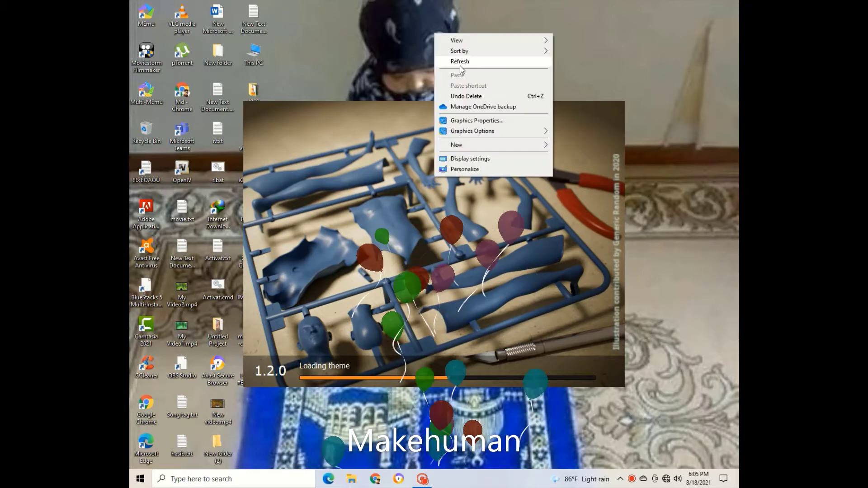
click(459, 66)
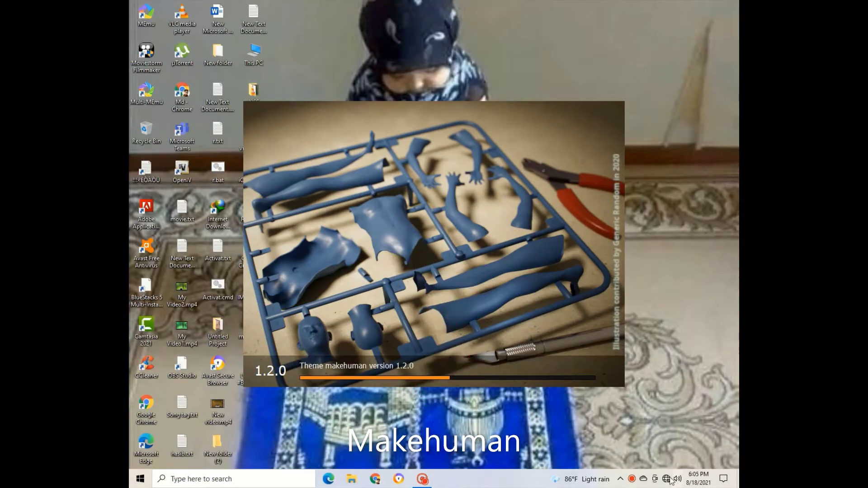
right_click(638, 228)
Dismiss the desktop menu and orbit the view to see the figure from the side
click(634, 254)
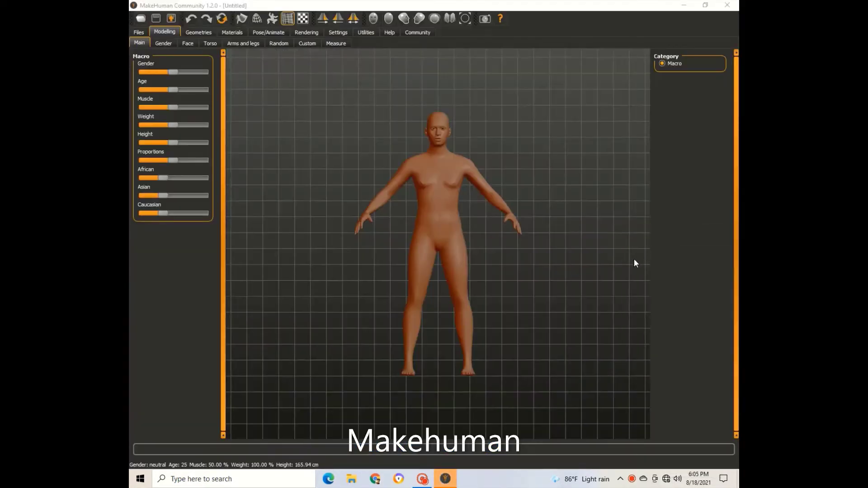
scroll(452, 292, up, 4)
scroll(450, 287, down, 6)
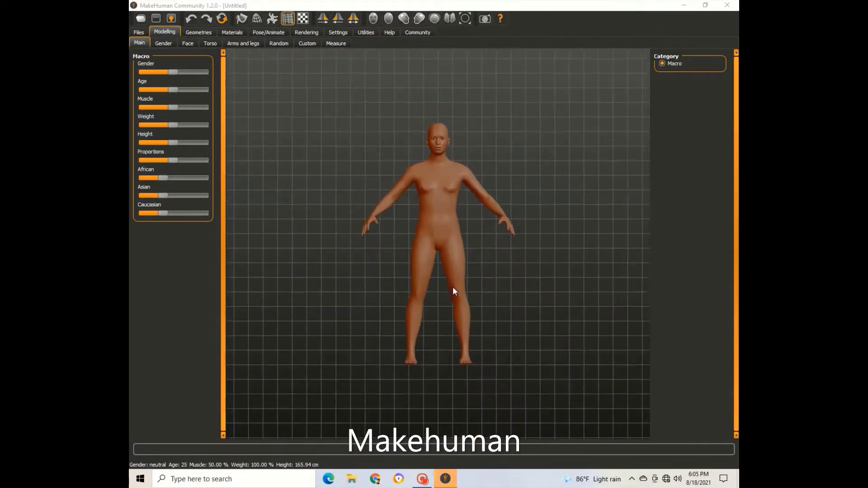
scroll(453, 289, down, 2)
mouse_move(290, 225)
mouse_down()
mouse_move(404, 245)
mouse_move(395, 256)
mouse_move(381, 252)
mouse_up()
Browse the Files, Geometries, Materials, Pose, Rendering, Settings, Utilities and Community tabs, closing the asset notice
click(137, 33)
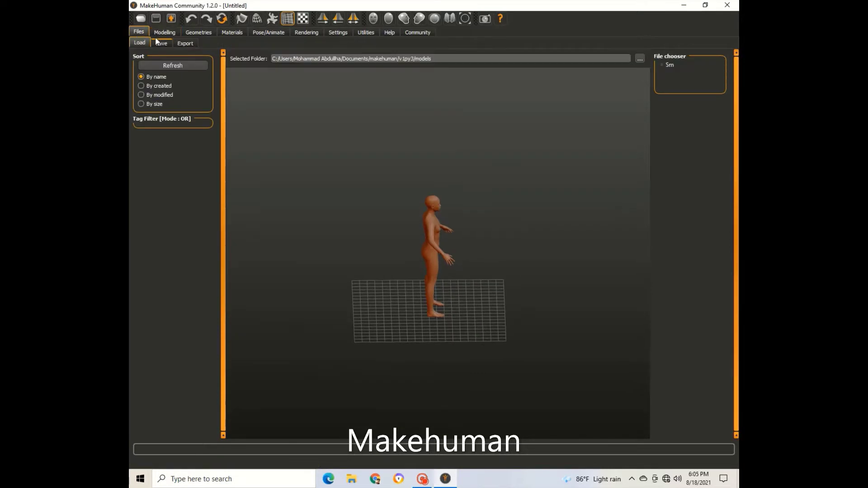
click(195, 33)
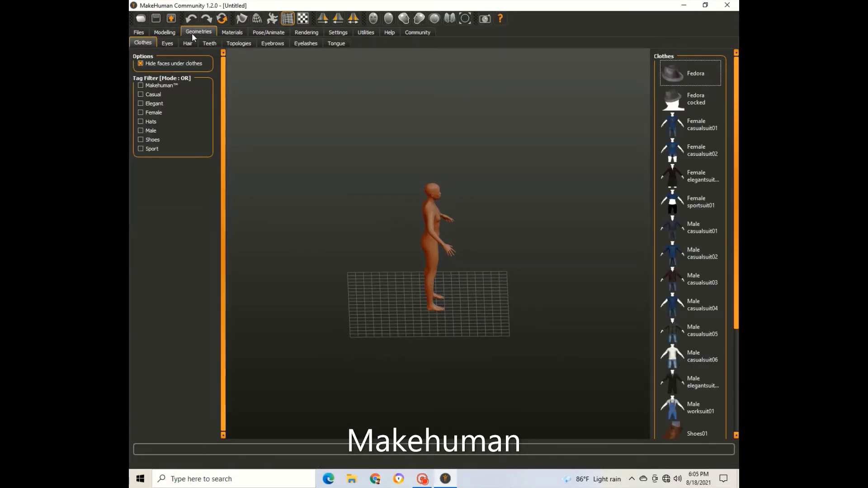
click(227, 34)
click(262, 31)
click(311, 32)
click(339, 33)
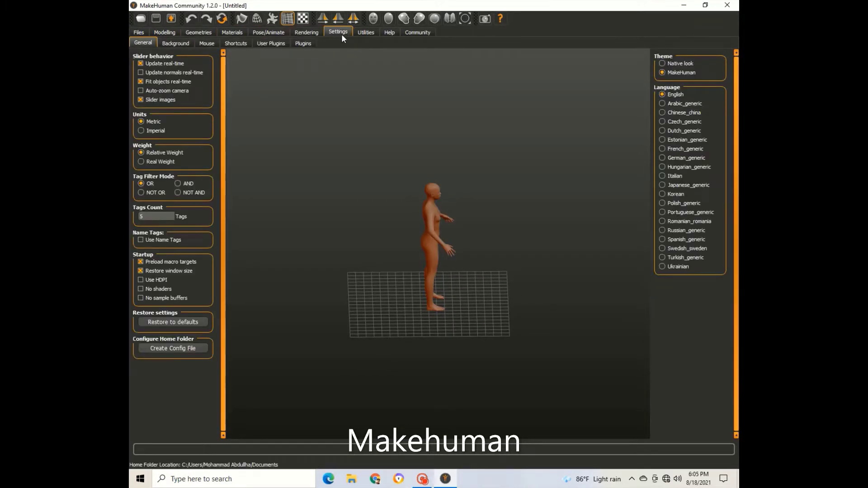
click(366, 33)
click(417, 33)
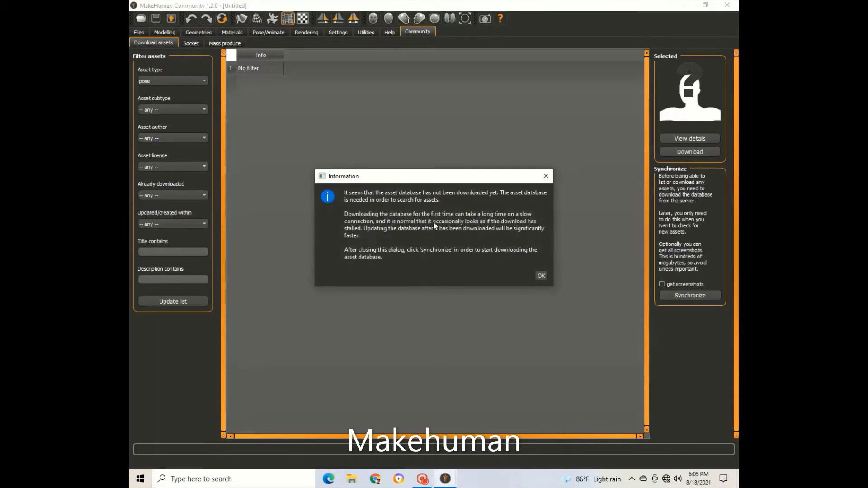
click(540, 275)
On Modelling > Main, set Gender to about 51.6% female and view from above
click(159, 33)
mouse_move(172, 72)
mouse_down()
mouse_move(133, 72)
mouse_move(226, 74)
mouse_move(172, 91)
mouse_move(205, 89)
mouse_move(128, 88)
mouse_move(173, 97)
mouse_move(130, 90)
mouse_move(171, 90)
mouse_up()
mouse_move(362, 225)
mouse_down()
mouse_move(392, 233)
mouse_move(380, 217)
mouse_move(393, 218)
mouse_up()
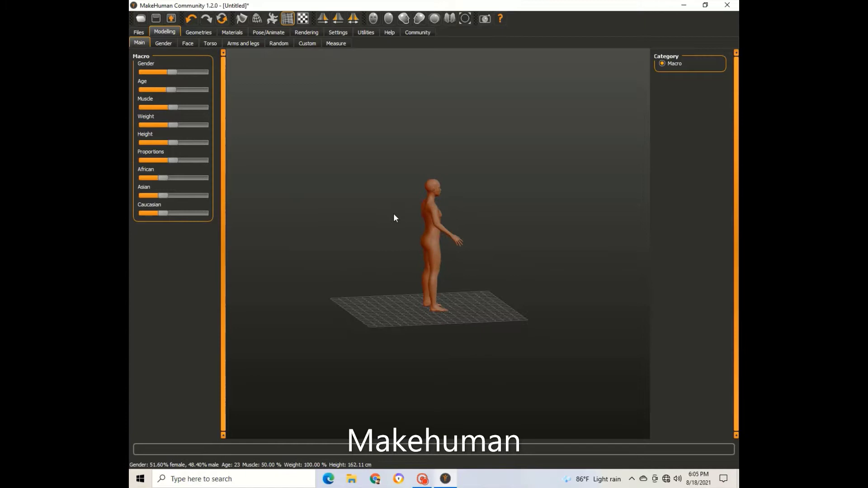
Dress the figure in the Female casualsuit01 T-shirt and jeans, checking it from front and rear
click(198, 34)
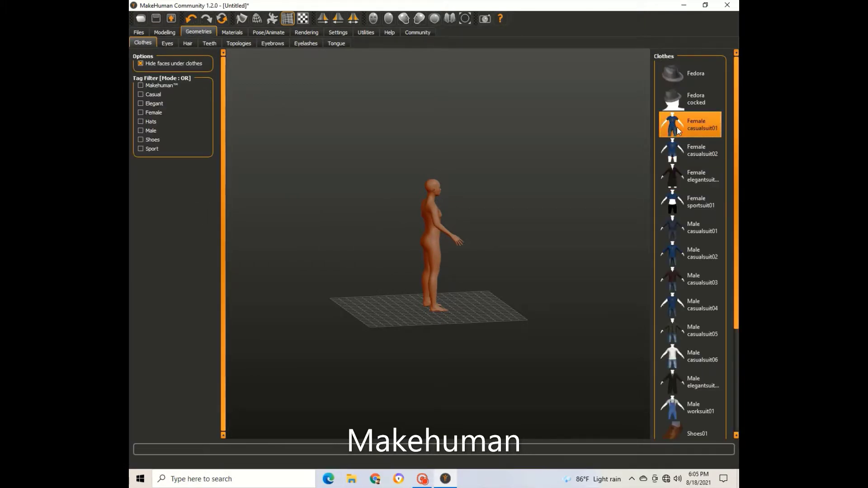
key(ctrl+1)
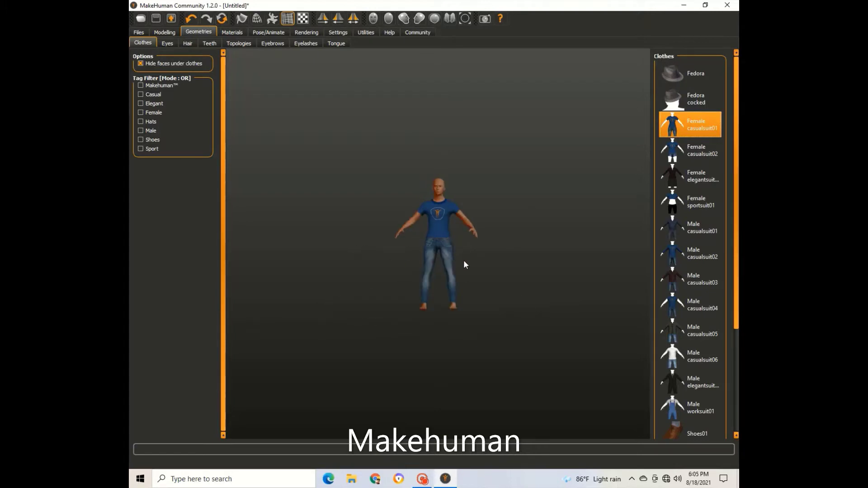
scroll(455, 256, up, 2)
scroll(455, 253, up, 2)
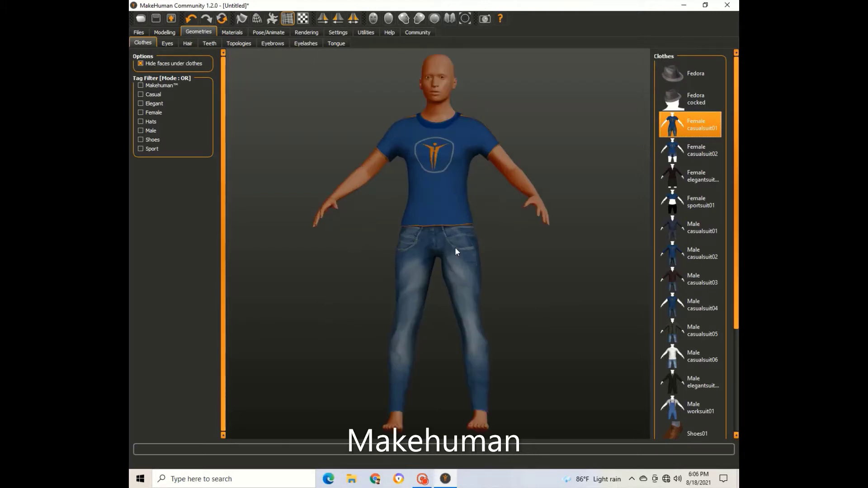
scroll(459, 226, up, 2)
scroll(452, 207, down, 3)
scroll(441, 203, down, 1)
mouse_move(460, 211)
mouse_down()
mouse_move(305, 231)
mouse_move(356, 241)
mouse_up()
key(ctrl+1)
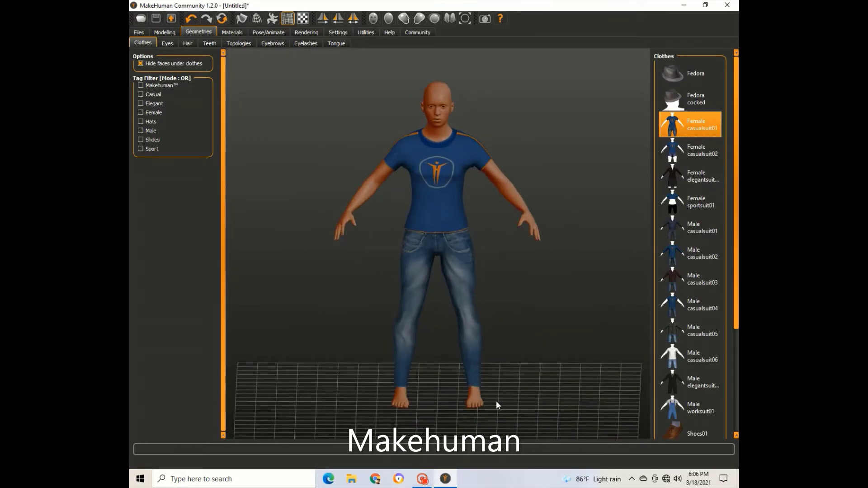
Try Shoes03, settle on the white Shoes05 sneakers, and check the figure's back
drag(737, 317, 735, 444)
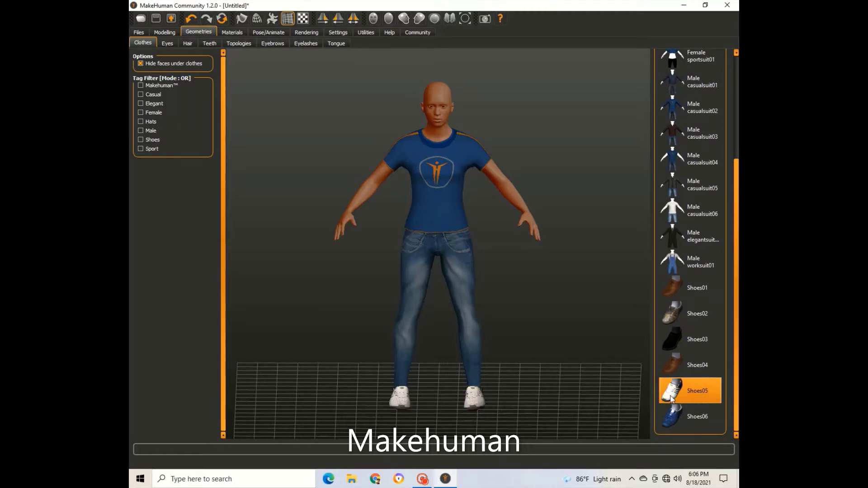
click(678, 392)
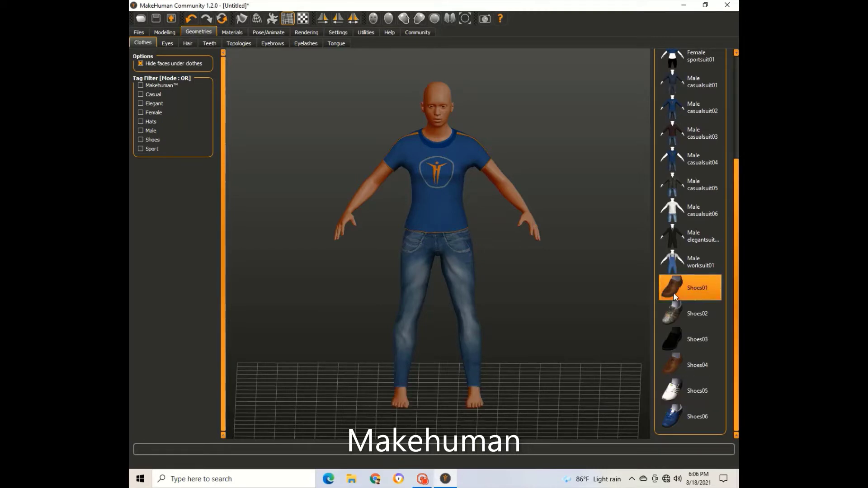
click(673, 346)
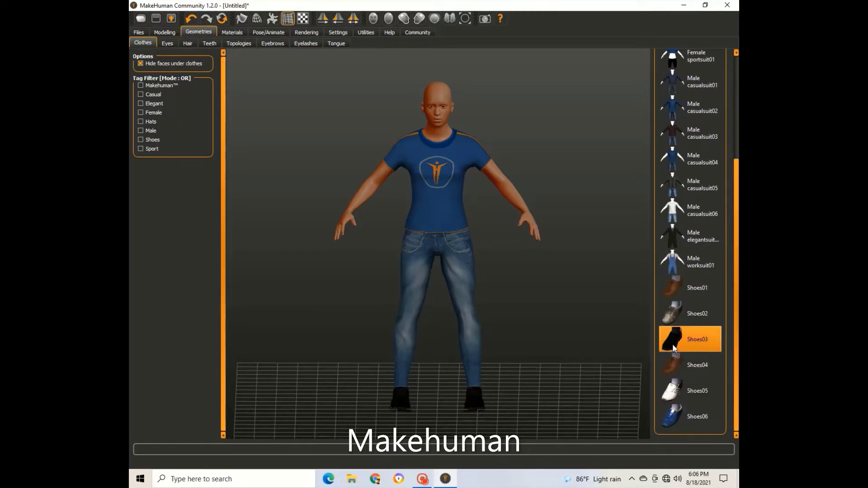
click(679, 392)
mouse_move(513, 399)
mouse_down()
mouse_move(382, 396)
mouse_move(523, 406)
mouse_move(457, 342)
mouse_up()
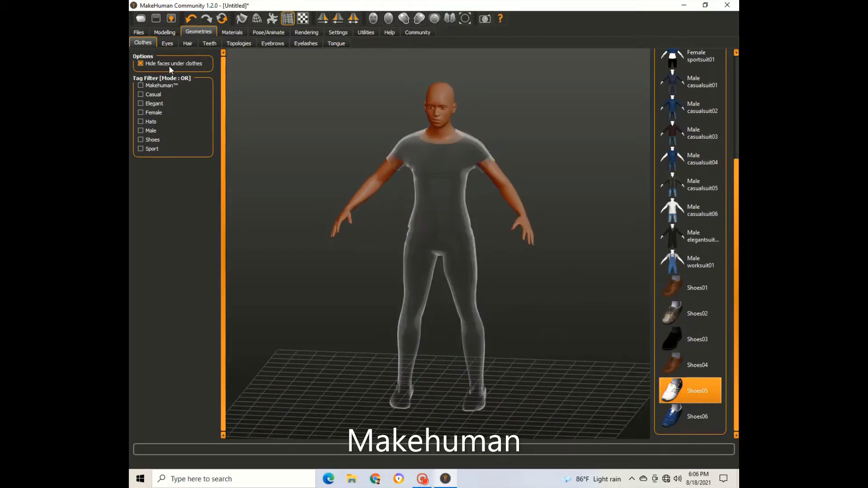
click(170, 44)
click(186, 43)
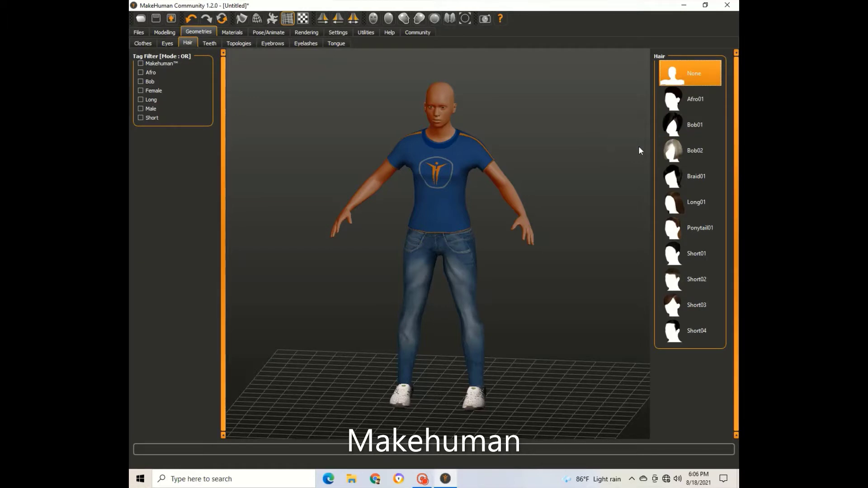
Try Braid01, Afro01 and other hairstyles, then filter to Male and choose Short04
click(673, 176)
click(676, 103)
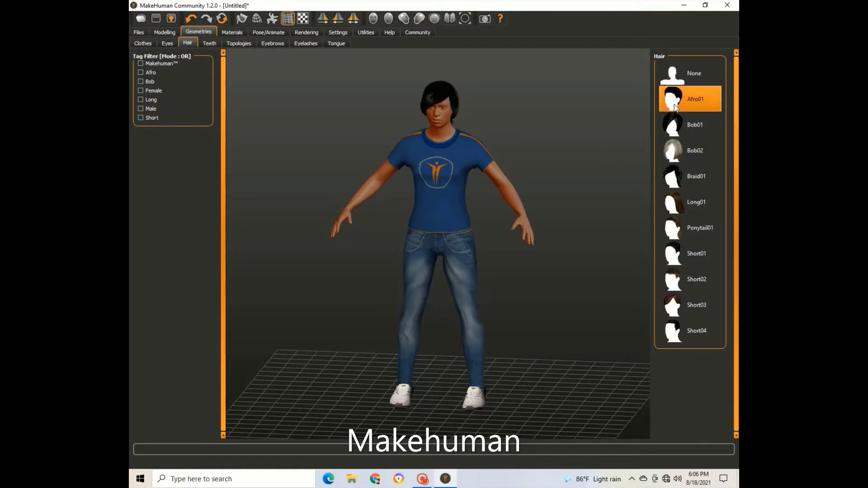
click(679, 254)
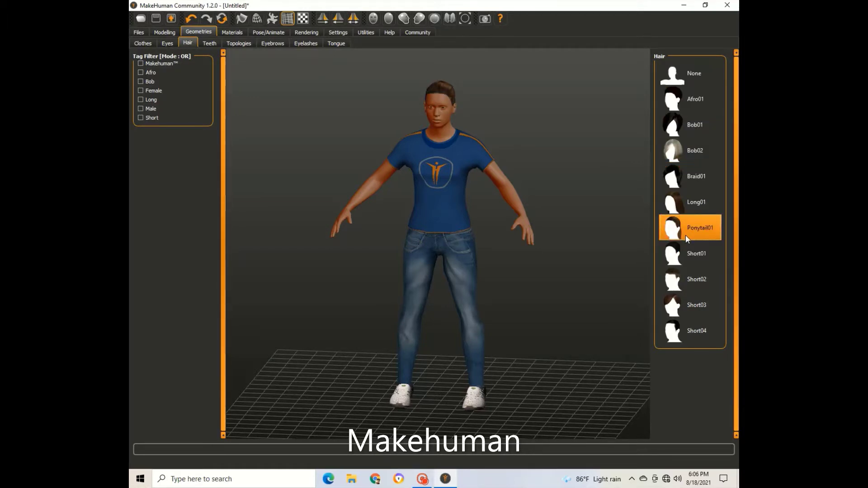
click(680, 280)
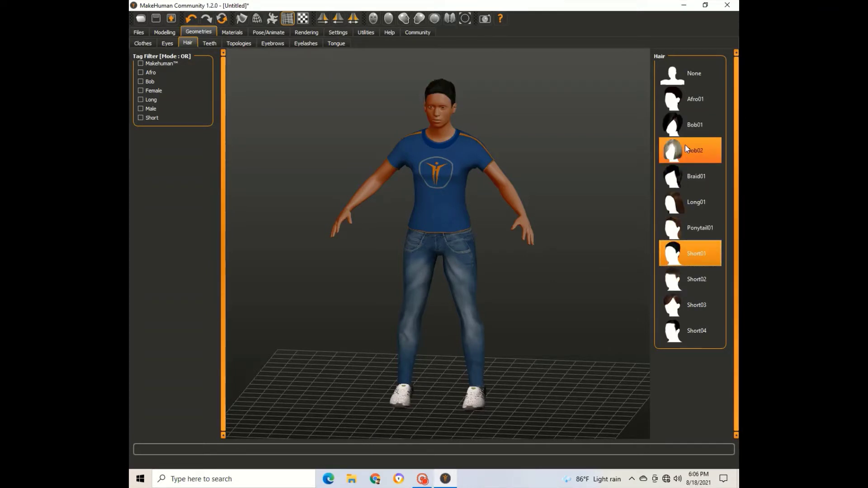
click(148, 109)
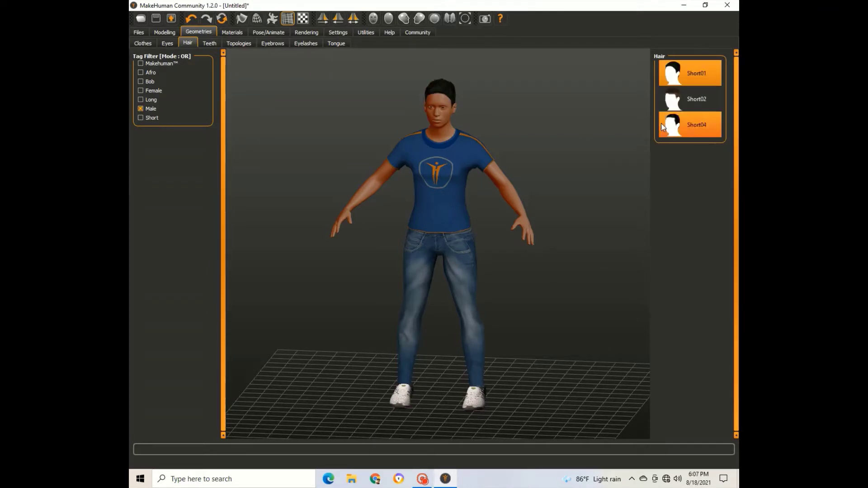
click(669, 102)
click(677, 134)
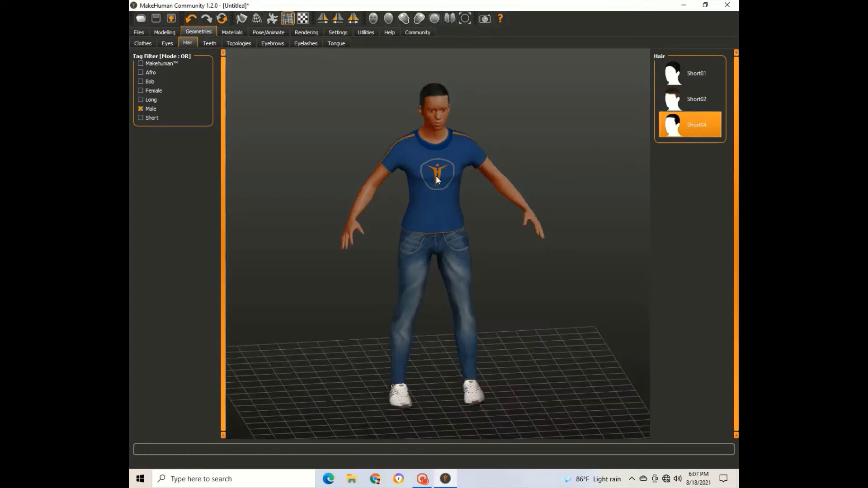
Orbit and zoom around the short-haired figure, viewing it from back, side, top and front
mouse_move(436, 176)
mouse_down()
mouse_move(512, 173)
mouse_move(440, 184)
mouse_move(437, 148)
mouse_move(400, 107)
mouse_up()
scroll(441, 184, up, 5)
scroll(420, 86, up, 2)
scroll(419, 85, down, 1)
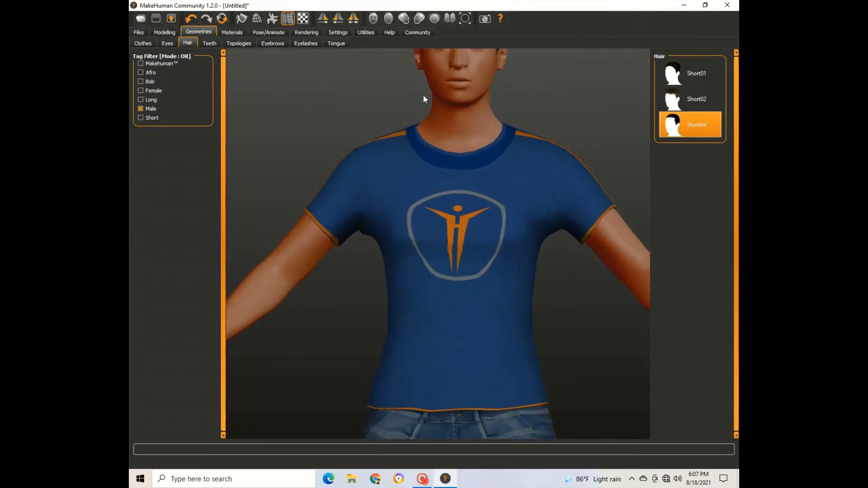
scroll(423, 95, down, 3)
scroll(433, 119, up, 2)
scroll(437, 132, up, 1)
scroll(439, 134, up, 1)
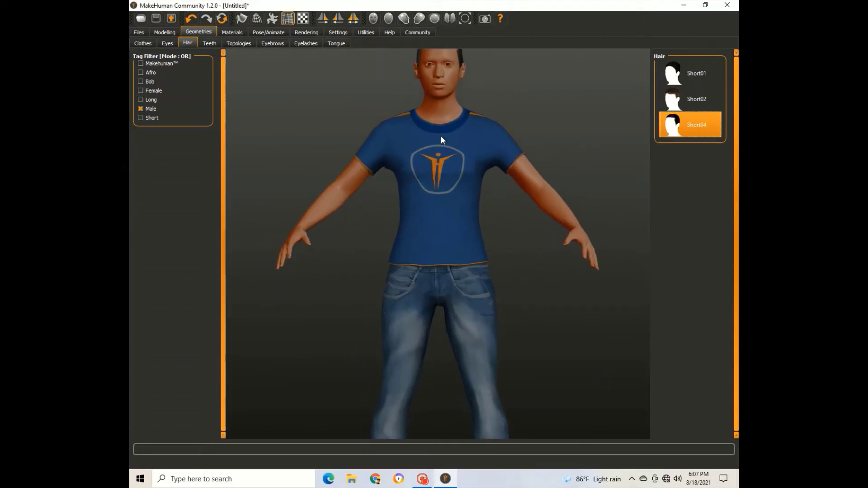
scroll(434, 129, down, 2)
click(378, 18)
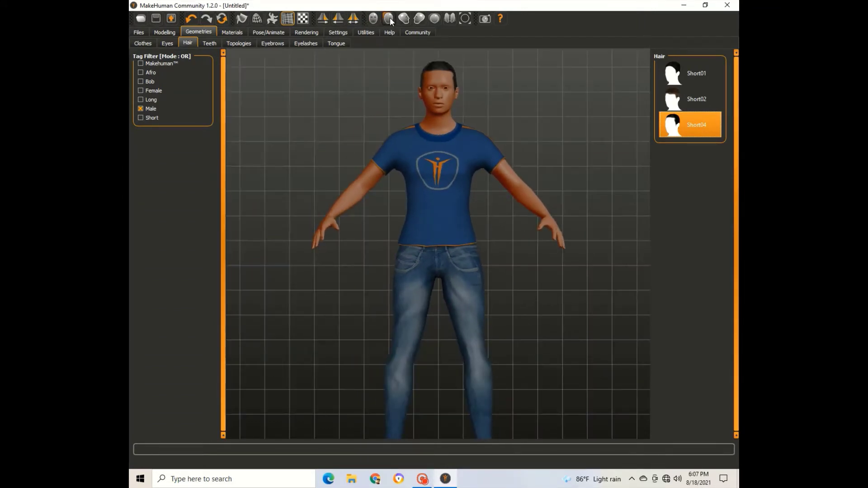
click(404, 20)
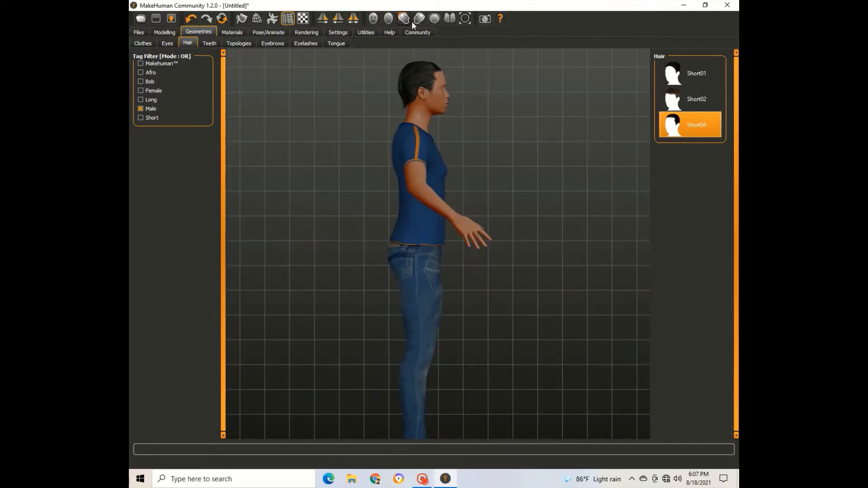
click(434, 19)
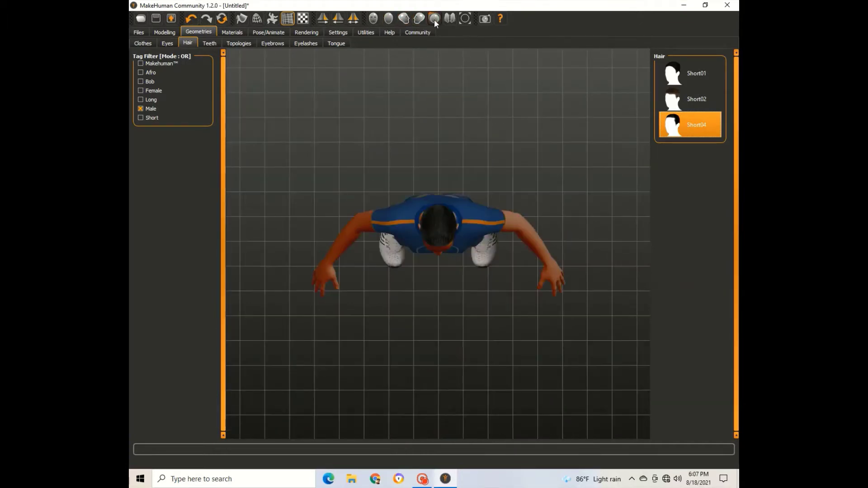
click(464, 19)
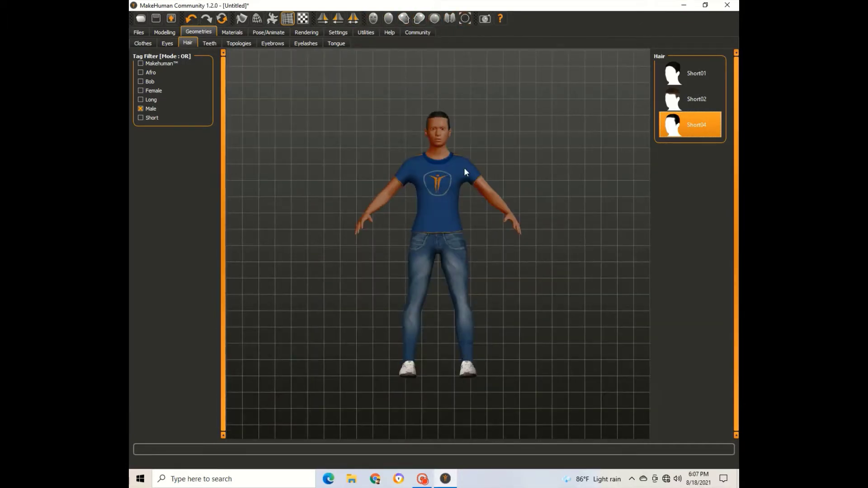
Dismiss the pop-up message and zoom and orbit to a side view of the figure
scroll(464, 168, up, 3)
scroll(453, 143, up, 2)
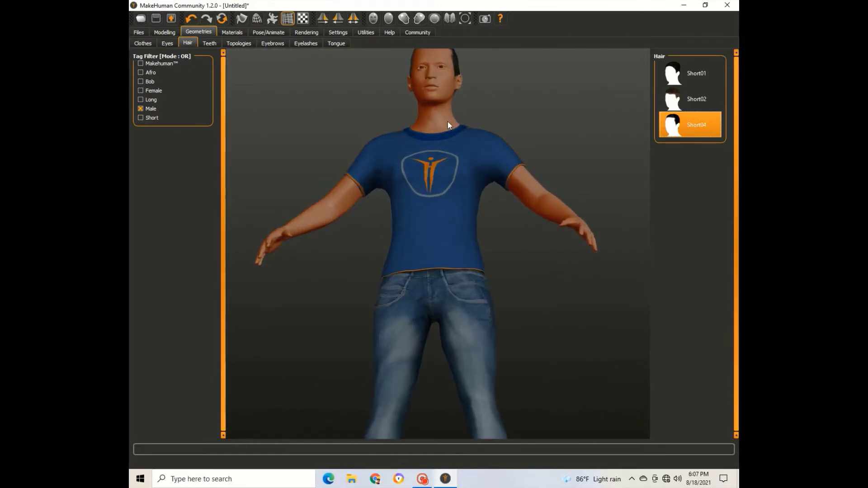
scroll(448, 123, down, 3)
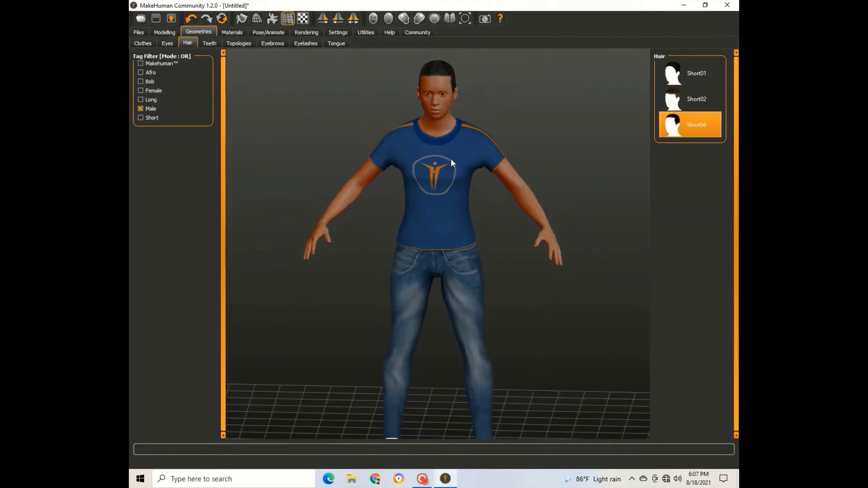
click(503, 273)
scroll(472, 251, up, 2)
scroll(472, 252, down, 3)
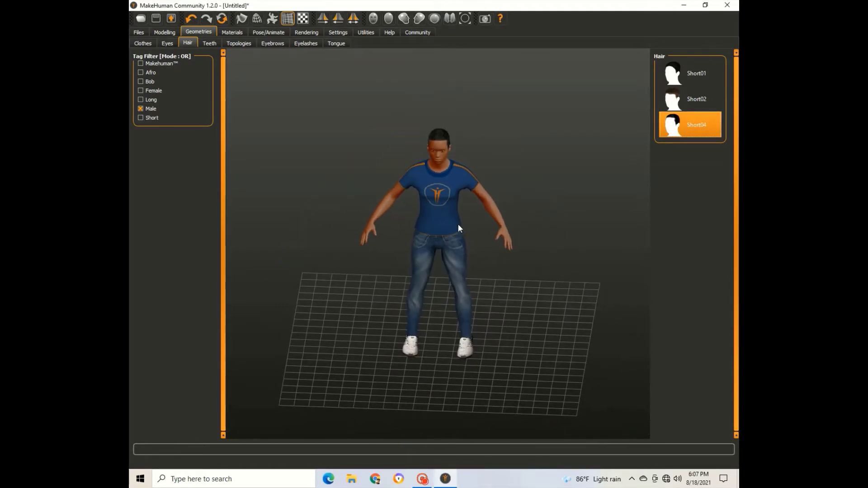
mouse_move(458, 226)
mouse_down()
mouse_move(527, 207)
mouse_move(525, 199)
mouse_move(457, 203)
mouse_move(454, 195)
mouse_move(471, 197)
mouse_up()
scroll(470, 197, up, 3)
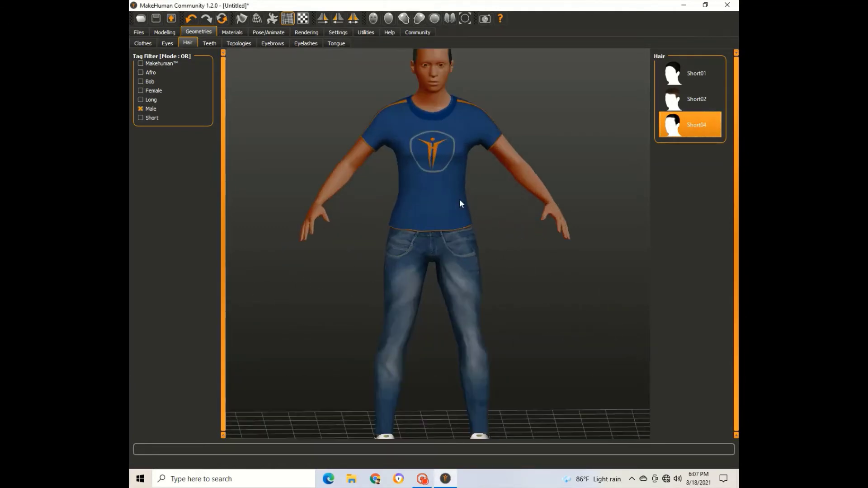
scroll(459, 199, down, 1)
Rebalance the Caucasian, Asian and African ethnicity sliders on Modelling > Main
click(165, 32)
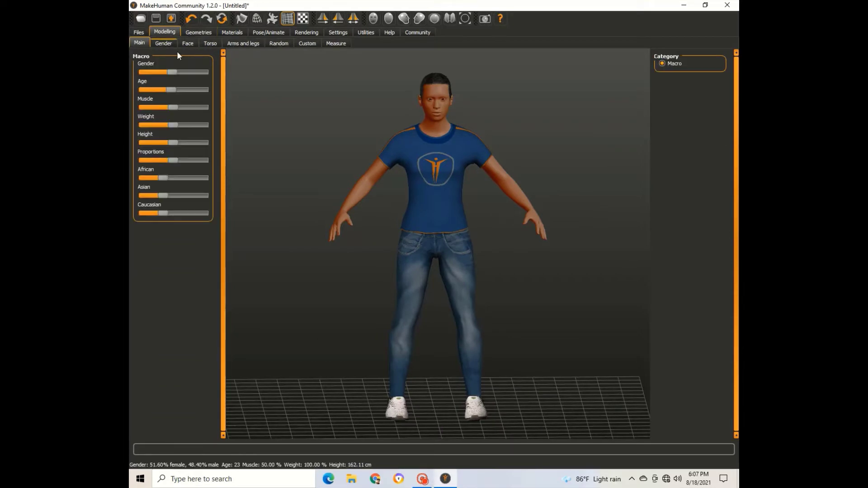
click(164, 215)
drag(163, 196, 177, 196)
drag(183, 205, 170, 209)
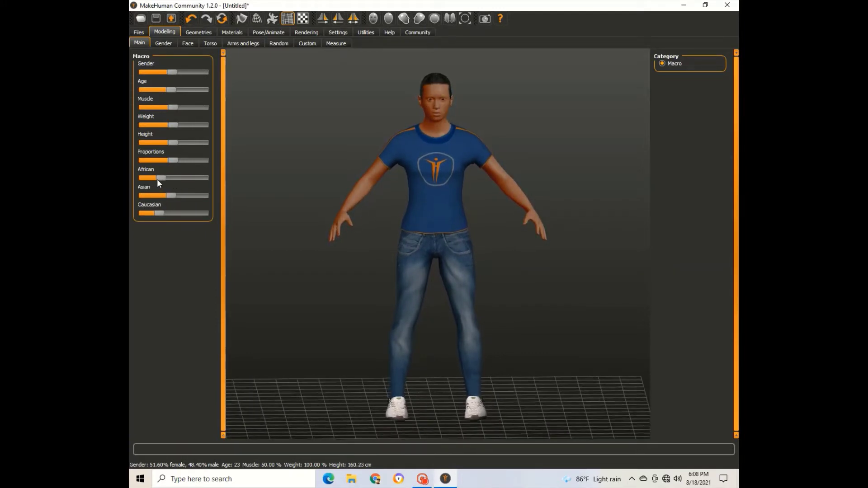
mouse_move(161, 177)
mouse_down()
mouse_move(204, 183)
mouse_move(150, 186)
mouse_move(173, 183)
mouse_move(180, 160)
mouse_move(136, 174)
mouse_move(164, 160)
mouse_move(135, 144)
mouse_up()
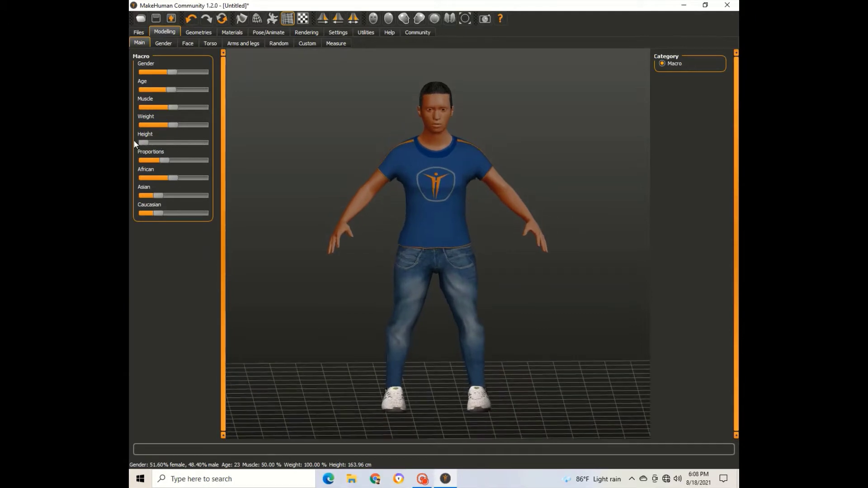
Undo the height change and raise Muscle to about 60.3%, keeping height at 165.10 cm
key(ctrl+z)
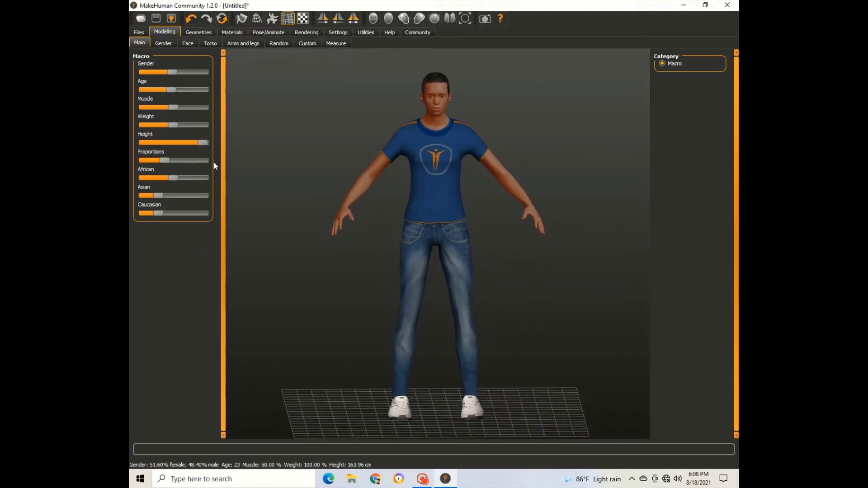
drag(174, 143, 174, 143)
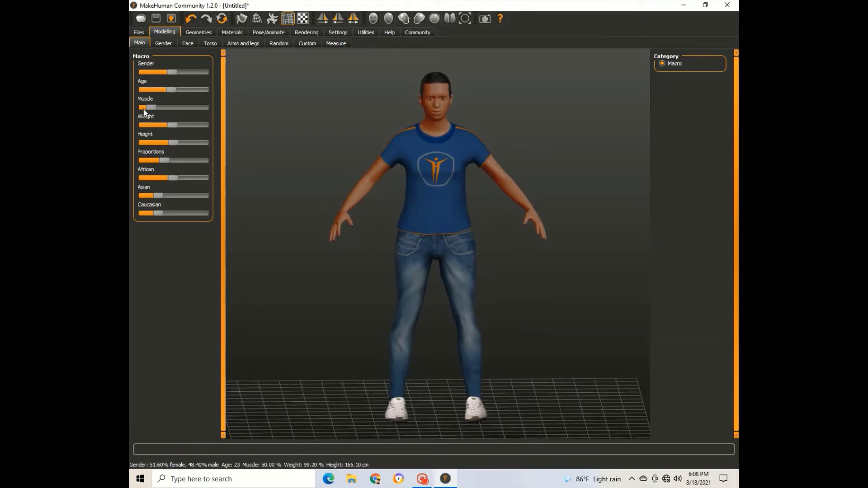
mouse_move(173, 107)
mouse_down()
mouse_move(214, 116)
mouse_move(175, 117)
mouse_up()
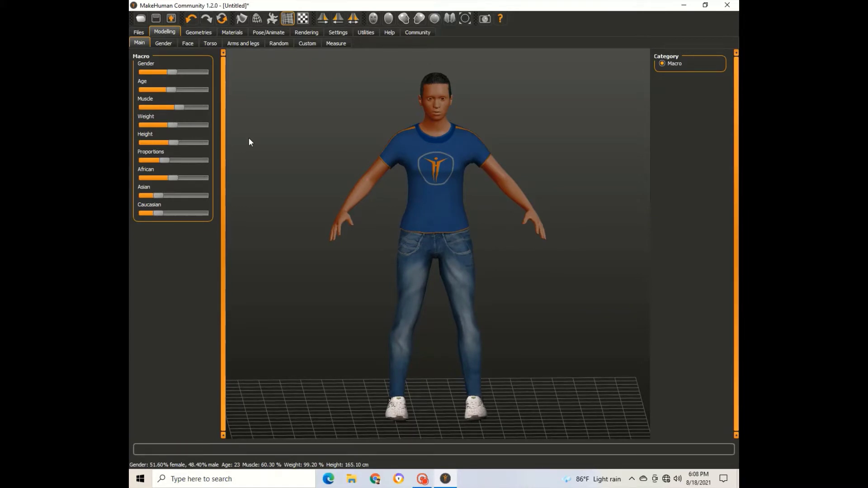
click(421, 479)
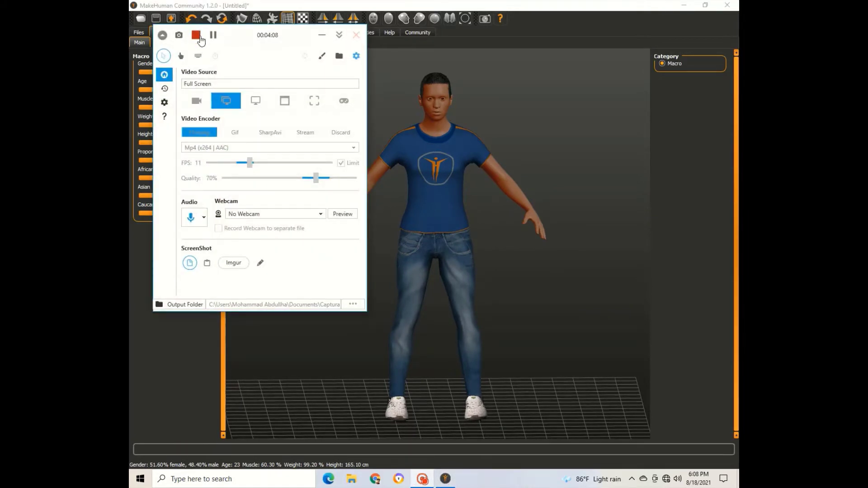
click(322, 35)
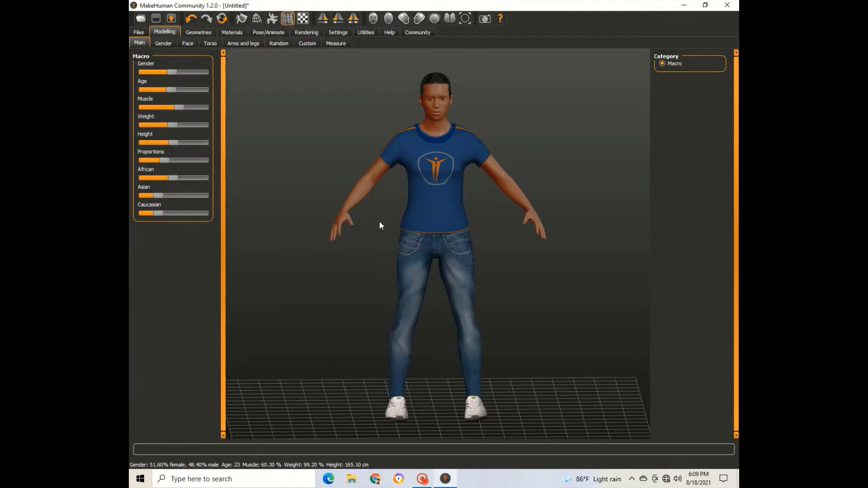
Lower Muscle to about 49.2% and drag Age fully left for a one-year-old toddler
mouse_move(175, 107)
mouse_down()
mouse_move(157, 105)
mouse_move(172, 113)
mouse_move(151, 89)
mouse_move(138, 92)
mouse_up()
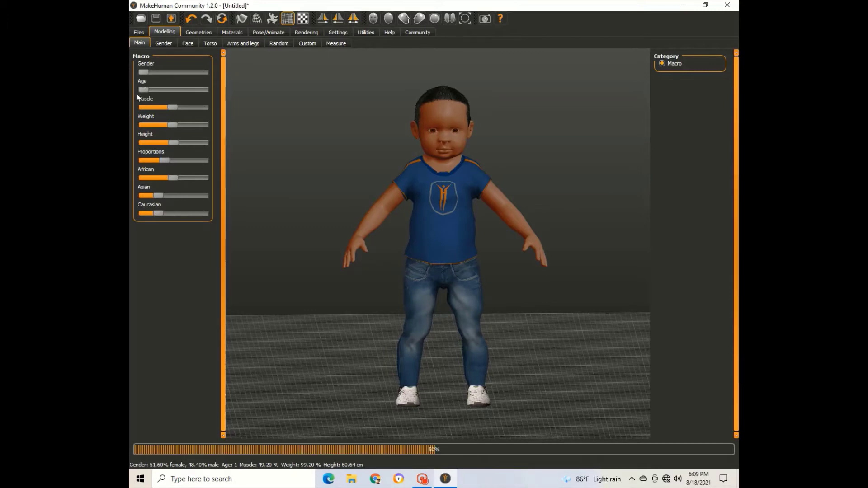
mouse_move(137, 92)
mouse_down()
mouse_move(194, 94)
mouse_move(131, 95)
mouse_up()
Slightly increase the toddler's Breast size on the Gender tab, orbiting to check side and front
click(165, 45)
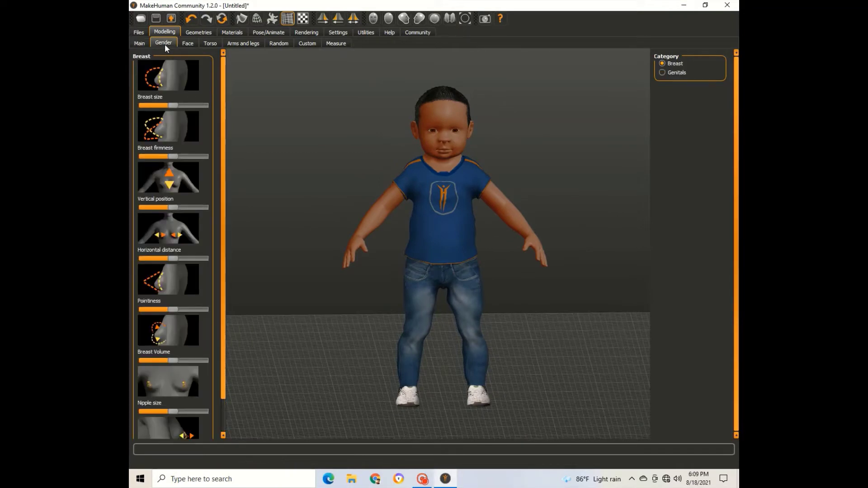
scroll(205, 169, down, 1)
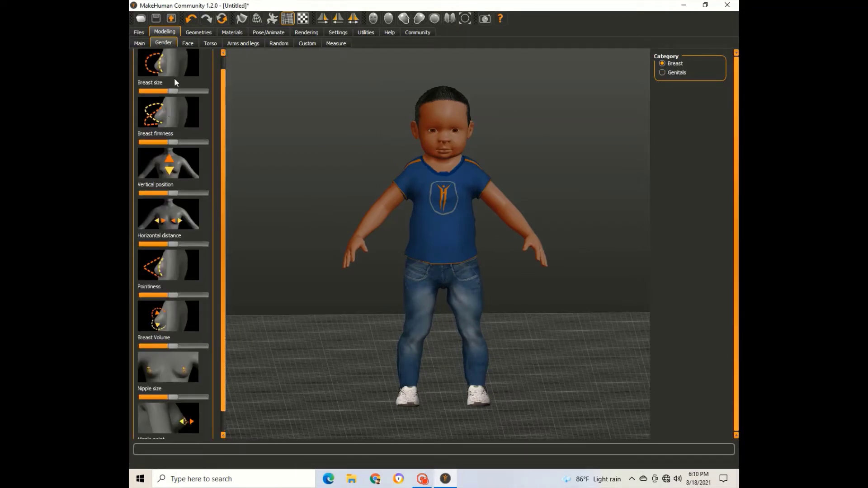
drag(173, 92, 167, 92)
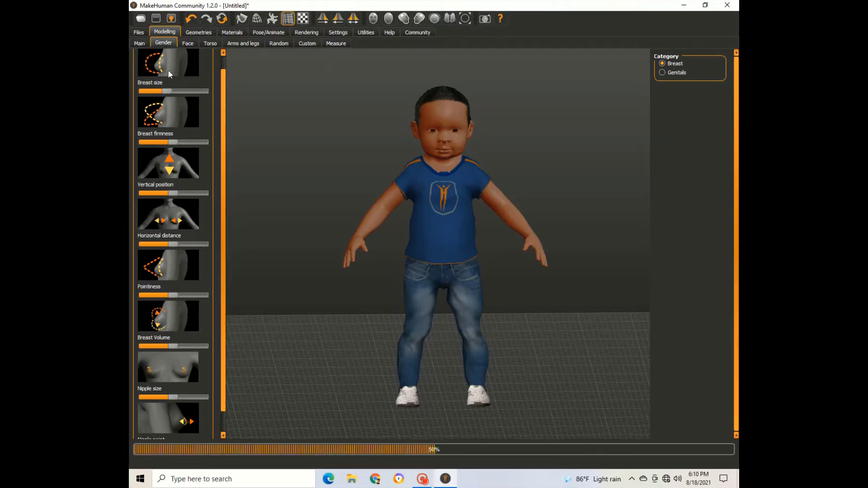
mouse_move(376, 264)
mouse_down()
mouse_move(341, 244)
mouse_move(397, 256)
mouse_move(316, 255)
mouse_move(348, 259)
mouse_up()
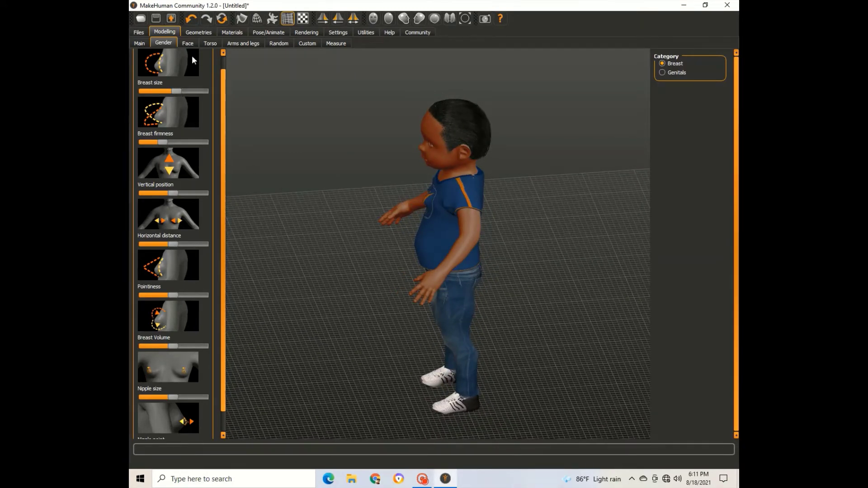
click(188, 44)
mouse_move(406, 210)
mouse_down()
mouse_move(481, 186)
mouse_move(533, 200)
mouse_move(518, 209)
mouse_move(500, 191)
mouse_move(496, 210)
mouse_up()
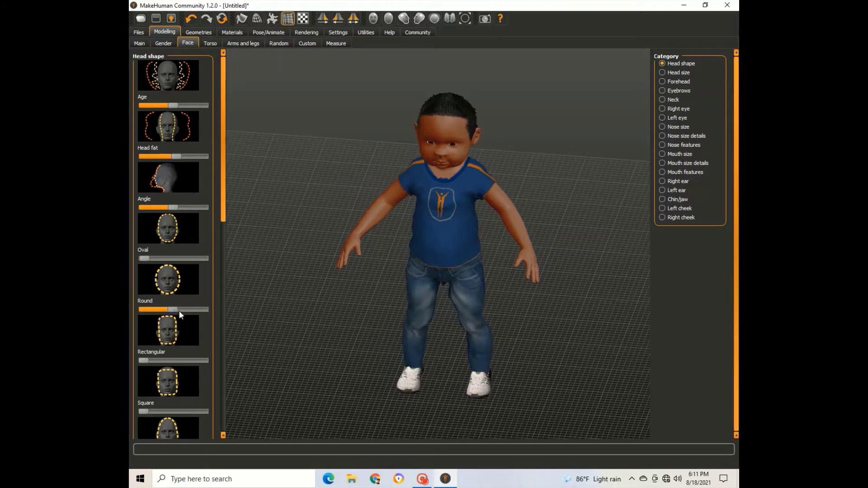
Set the head's Round slider to zero, make it more rectangular, and level the camera
drag(179, 311, 140, 308)
mouse_move(143, 362)
mouse_down()
mouse_move(184, 365)
mouse_move(142, 361)
mouse_up()
scroll(305, 253, down, 5)
scroll(309, 253, up, 3)
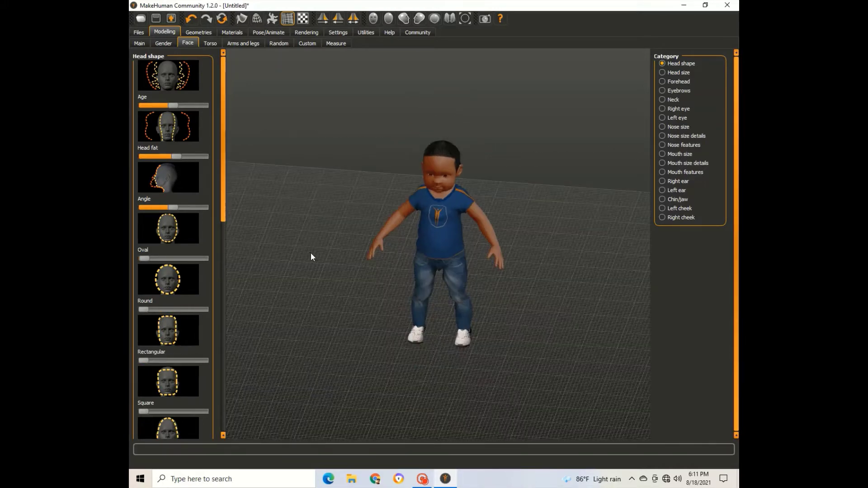
scroll(326, 244, down, 3)
mouse_move(337, 234)
mouse_down()
mouse_move(368, 264)
mouse_move(416, 271)
mouse_move(571, 253)
mouse_move(444, 278)
mouse_move(354, 277)
mouse_move(371, 273)
mouse_up()
Make the toddler's torso deeper, wider and taller, shifting it slightly sideways
click(211, 44)
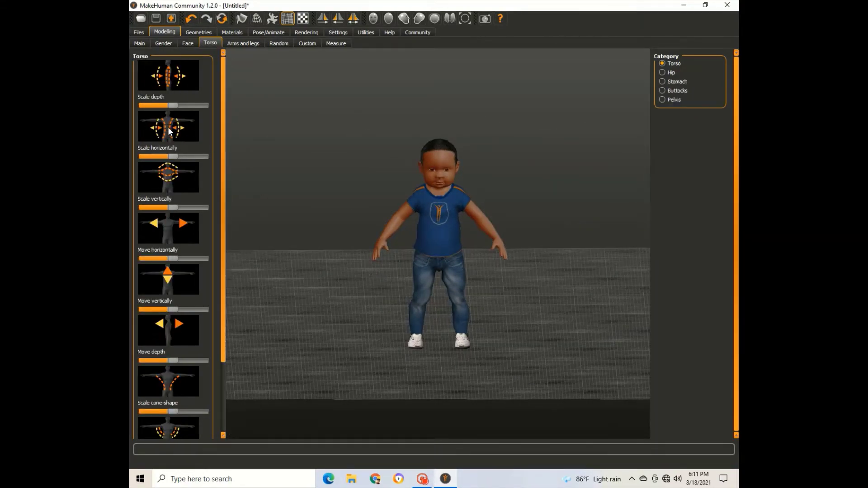
drag(160, 106, 201, 105)
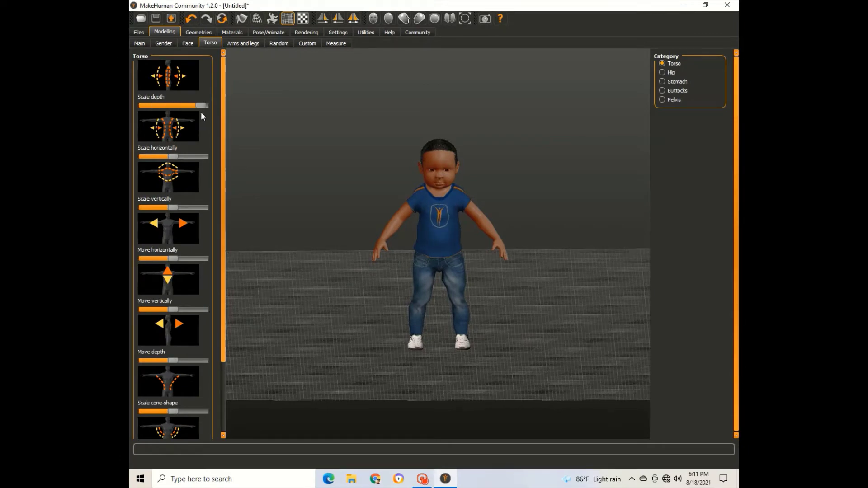
mouse_move(176, 156)
mouse_down()
mouse_move(184, 156)
mouse_move(157, 151)
mouse_move(184, 157)
mouse_up()
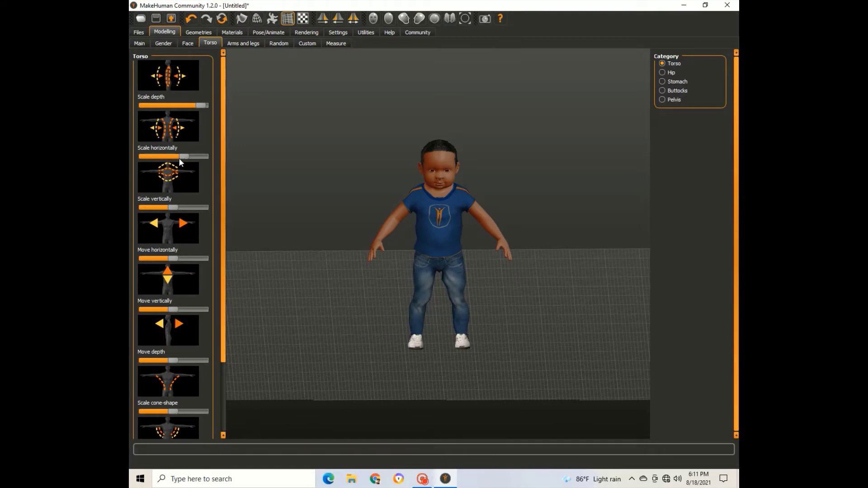
drag(171, 209, 179, 216)
mouse_move(173, 262)
mouse_down()
mouse_move(209, 259)
mouse_move(157, 260)
mouse_move(170, 263)
mouse_up()
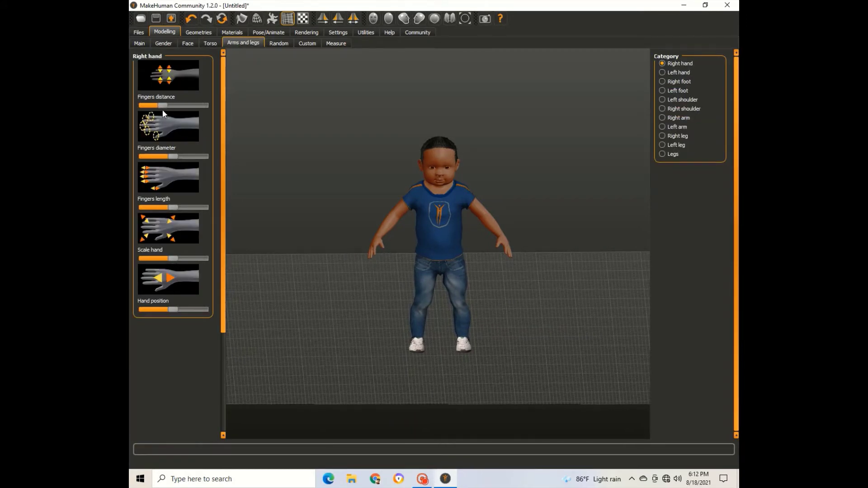
Spread the fingers slightly, shorten them and shrink the hands, leaving hand position unchanged
drag(163, 109, 168, 156)
drag(175, 207, 172, 218)
mouse_move(173, 258)
mouse_down()
mouse_move(141, 259)
mouse_move(194, 260)
mouse_move(173, 258)
mouse_up()
mouse_move(175, 311)
mouse_down()
mouse_move(192, 310)
mouse_move(172, 307)
mouse_up()
mouse_move(431, 282)
mouse_down()
mouse_move(512, 277)
mouse_move(343, 280)
mouse_move(418, 296)
mouse_move(384, 282)
mouse_move(210, 266)
mouse_up()
mouse_move(405, 269)
mouse_down()
mouse_move(500, 287)
mouse_move(609, 262)
mouse_move(537, 295)
mouse_move(486, 264)
mouse_up()
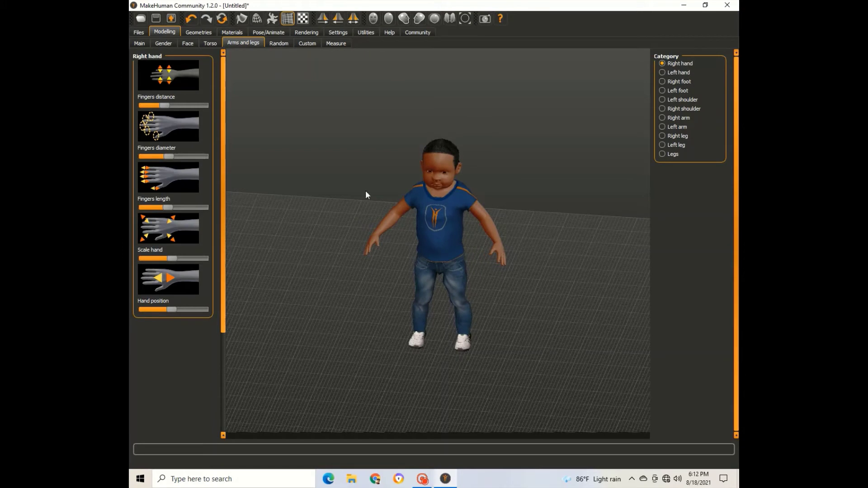
Glance at the Random, Custom and Measure options, then bring up the skin materials list
click(276, 44)
click(305, 44)
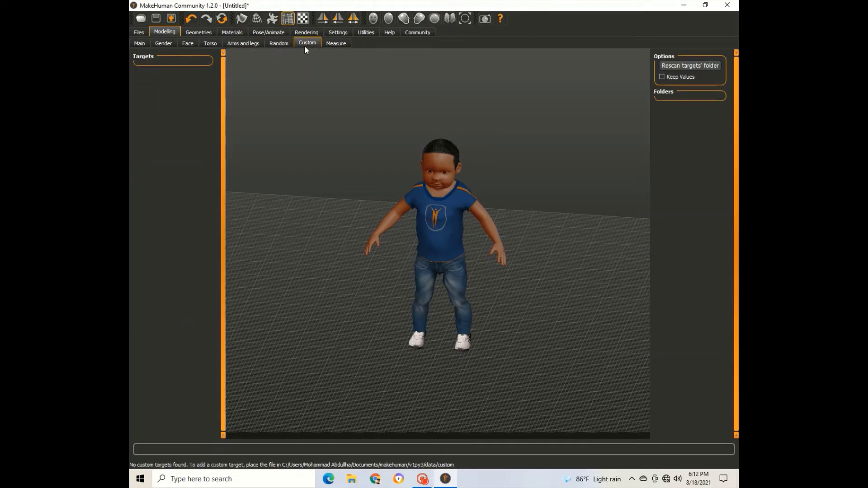
click(336, 44)
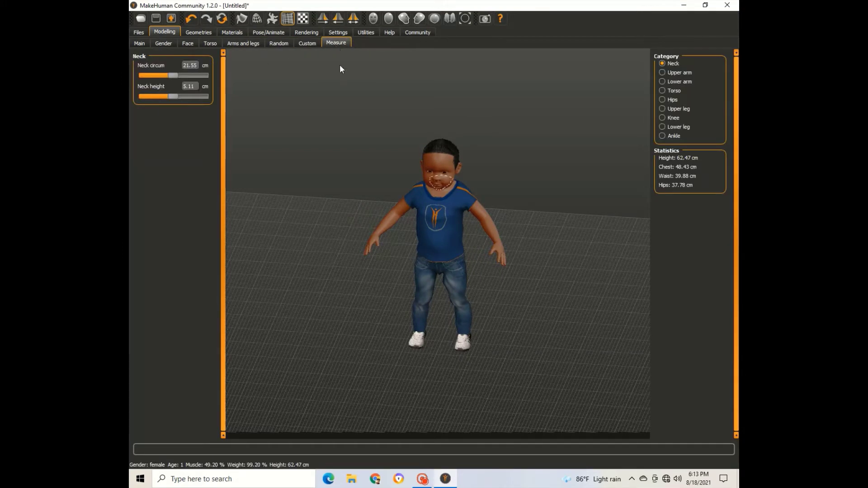
click(199, 33)
click(224, 33)
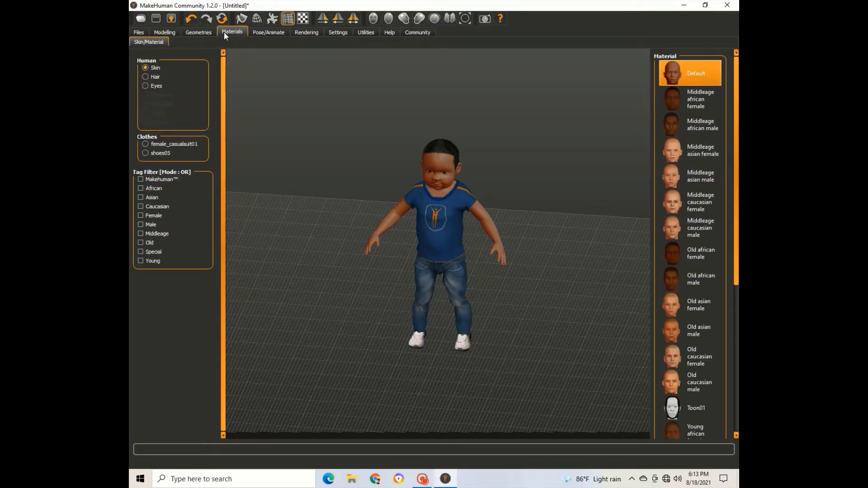
Try the Middleage caucasian male, caucasian female and african male skins on the toddler
click(685, 227)
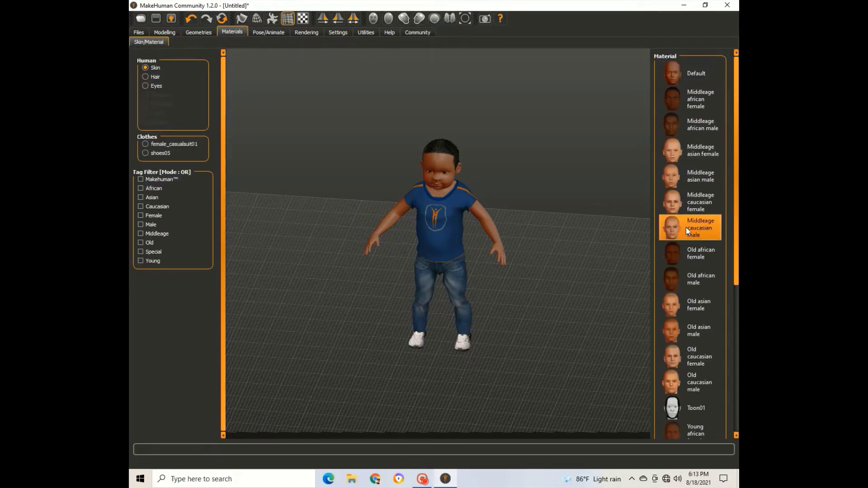
click(682, 198)
click(678, 117)
mouse_move(625, 290)
mouse_down()
mouse_move(558, 314)
mouse_move(540, 305)
mouse_up()
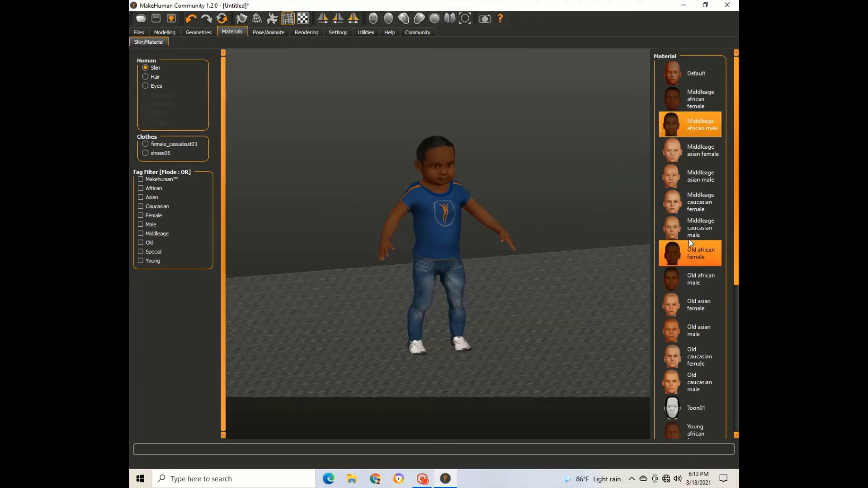
Compare the Middleage asian female and Old caucasian male skins, then settle on Old caucasian female
click(684, 210)
click(678, 150)
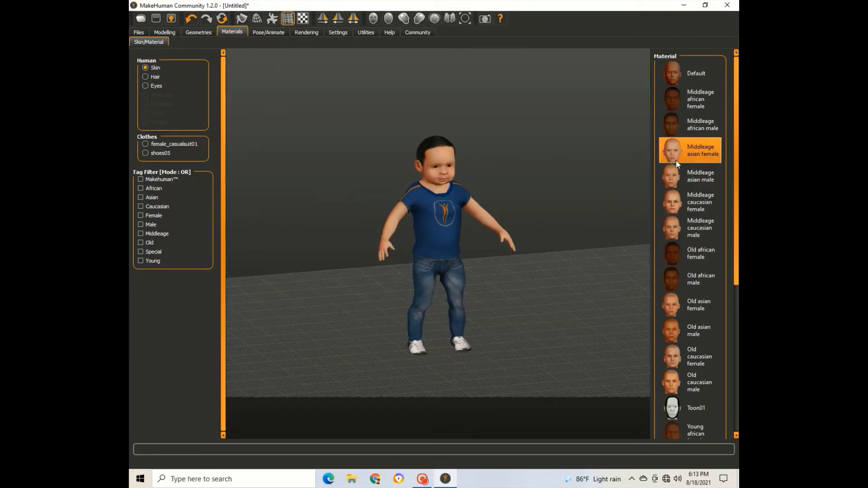
drag(476, 248, 502, 253)
click(679, 379)
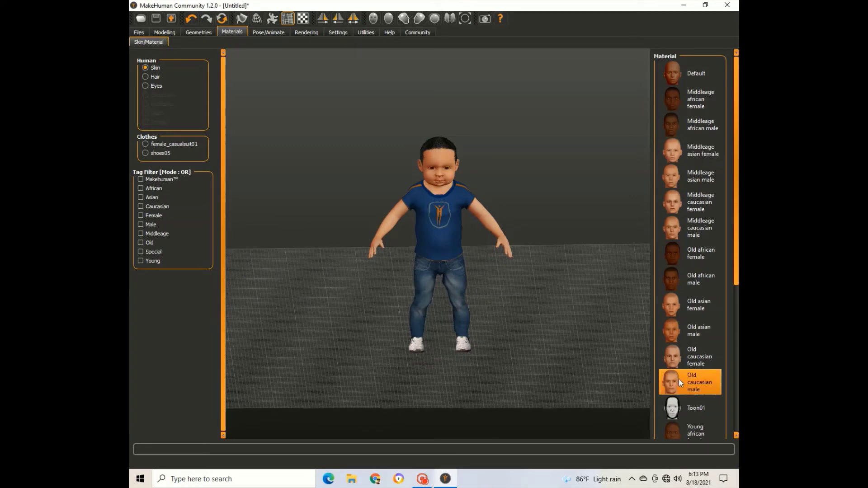
click(679, 358)
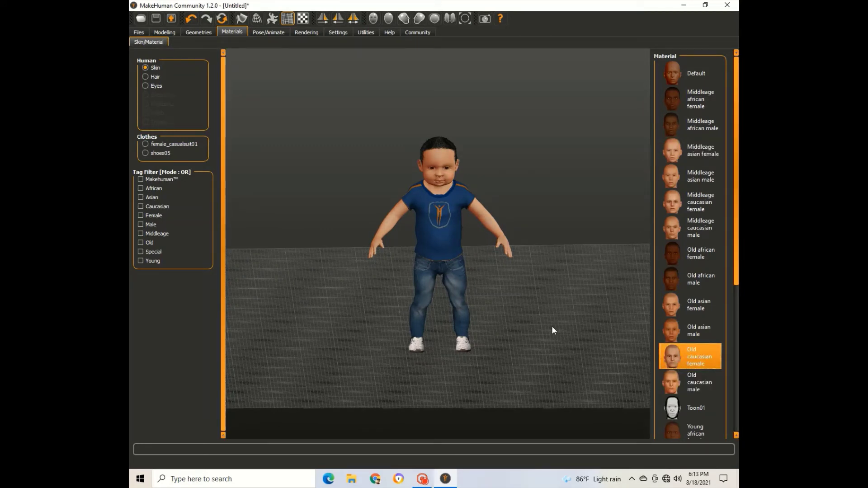
mouse_move(541, 292)
mouse_down()
mouse_move(451, 297)
mouse_move(561, 291)
mouse_move(557, 276)
mouse_move(538, 294)
mouse_up()
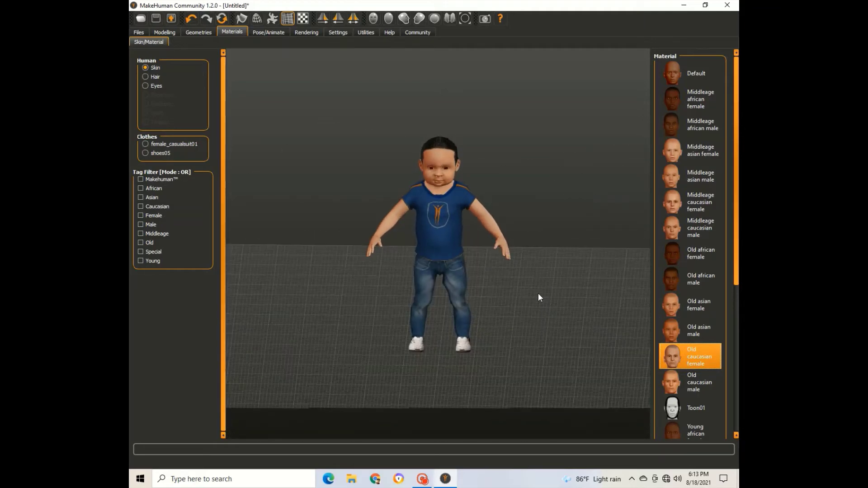
click(281, 31)
Try the Cmu mb, Default no toes and Default rigs, then settle on the Game engine skeleton
click(669, 102)
click(672, 148)
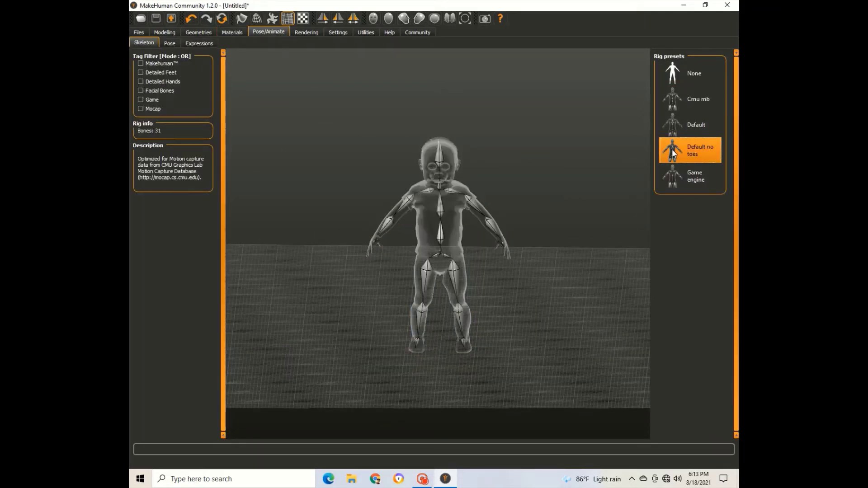
click(672, 125)
click(669, 177)
mouse_move(429, 220)
mouse_down()
mouse_move(411, 209)
mouse_move(397, 226)
mouse_move(449, 228)
mouse_up()
Browse the Rendering, Settings and Community pages, dismissing the asset database notice
click(313, 29)
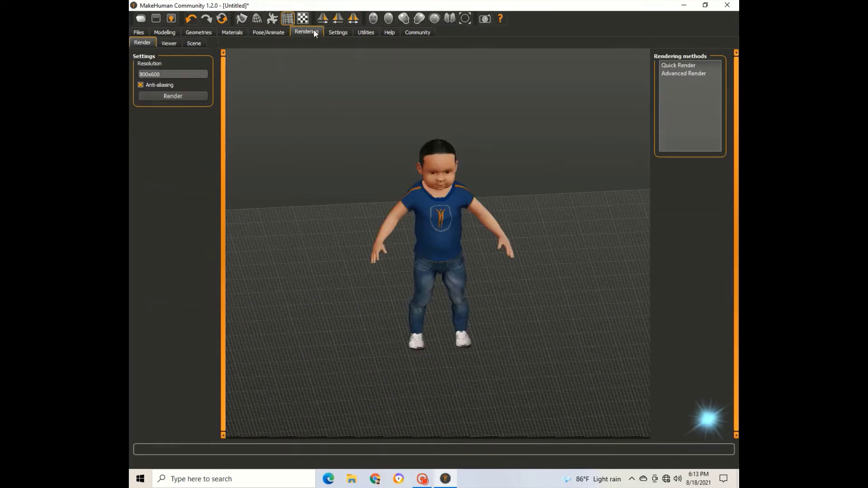
mouse_move(397, 217)
mouse_down()
mouse_move(424, 259)
mouse_move(444, 216)
mouse_up()
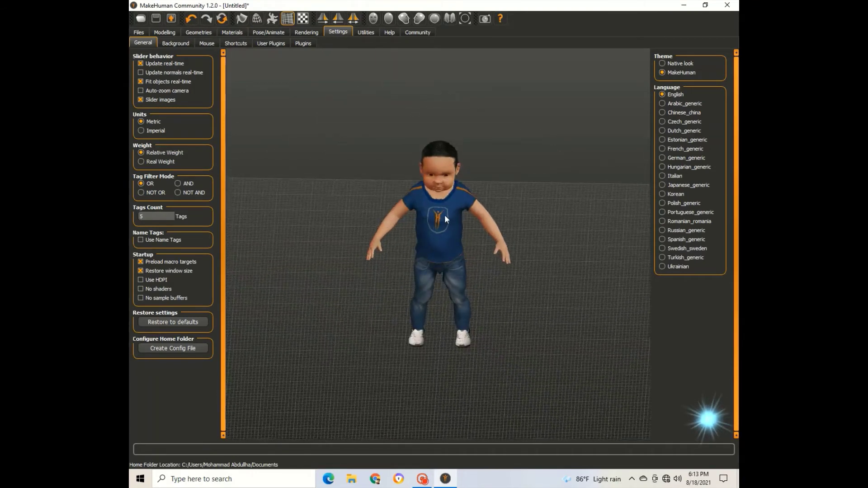
click(363, 34)
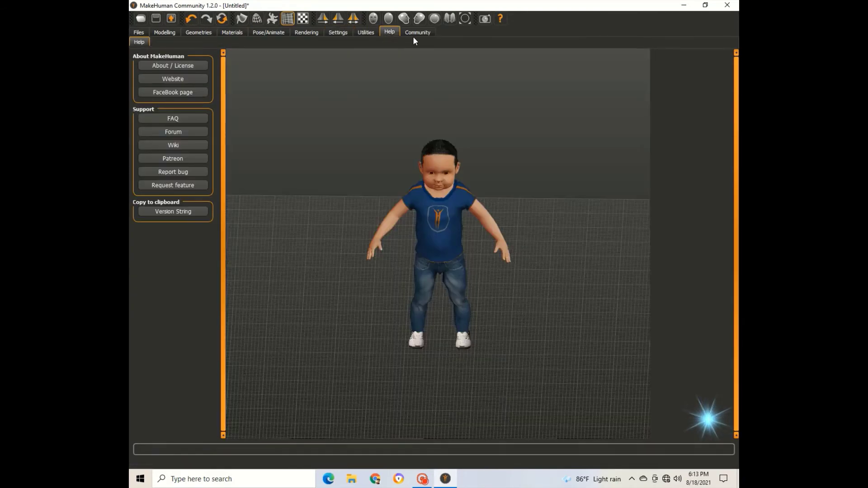
click(414, 31)
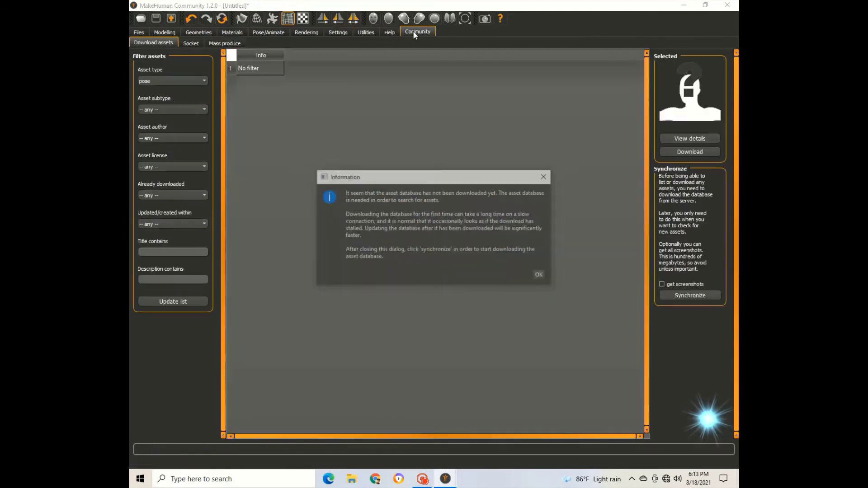
click(541, 275)
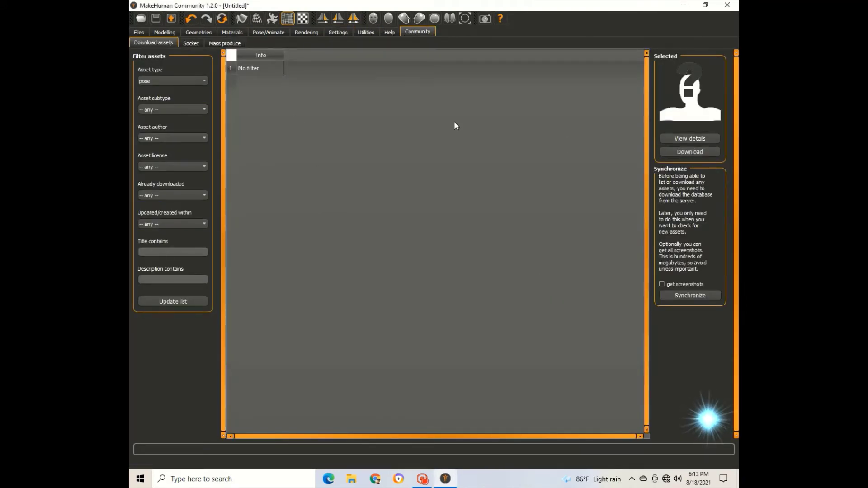
click(197, 30)
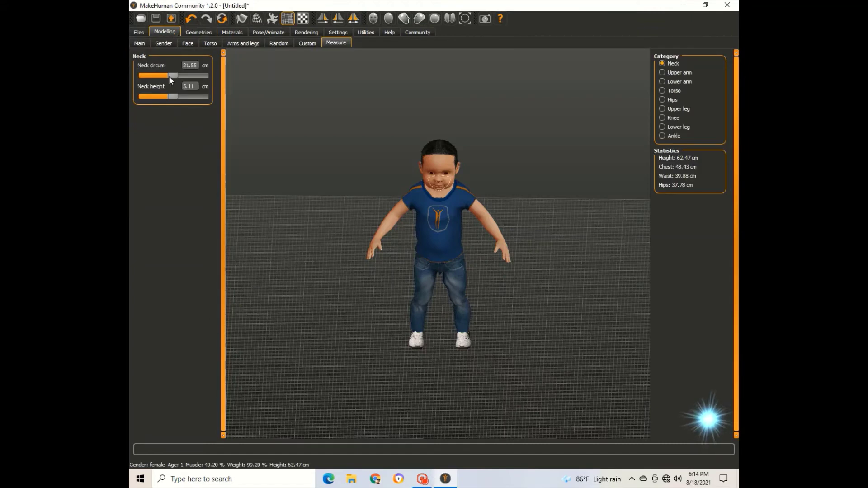
Set the neck circumference to 18.27 cm and the neck height to 6.25 cm
drag(169, 76, 177, 97)
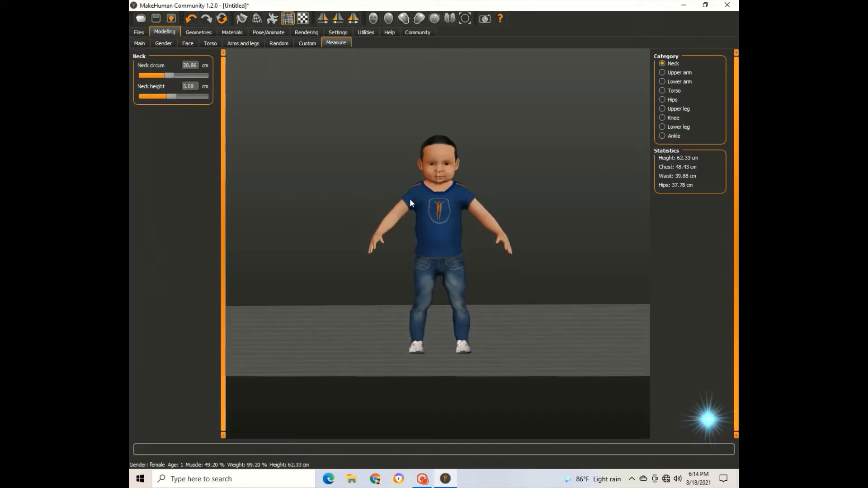
scroll(409, 193, up, 5)
mouse_move(169, 99)
mouse_down()
mouse_move(210, 104)
mouse_move(176, 99)
mouse_move(131, 115)
mouse_move(156, 99)
mouse_move(186, 105)
mouse_move(175, 109)
mouse_move(184, 112)
mouse_up()
mouse_move(167, 75)
mouse_down()
mouse_move(207, 85)
mouse_move(154, 80)
mouse_up()
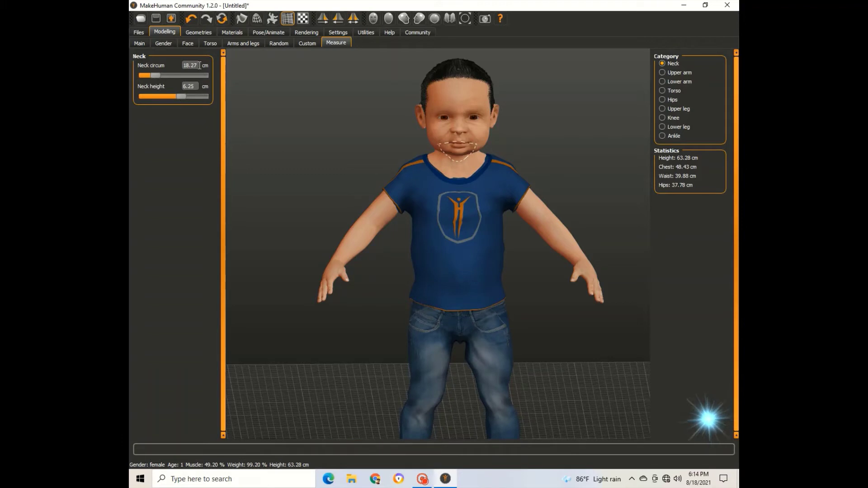
Browse the Custom, Random, Arms and legs, Torso and Face modelling sub-tabs, then reach Files > Save
click(308, 44)
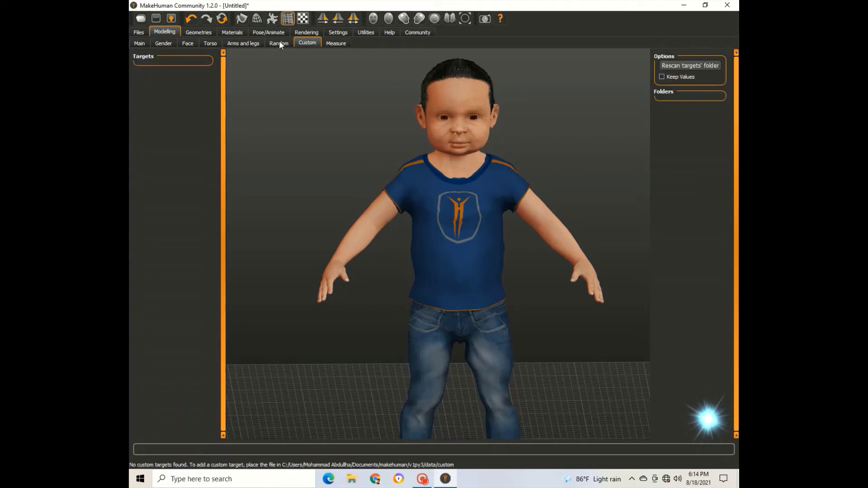
click(277, 42)
click(248, 44)
click(219, 42)
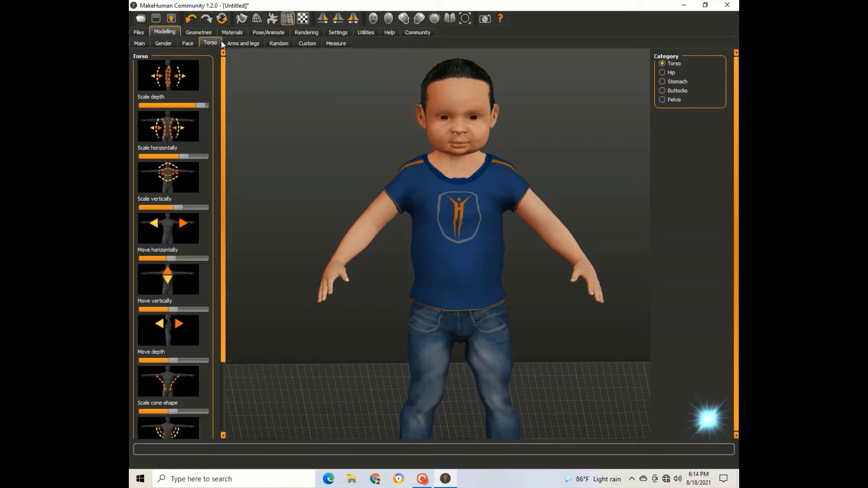
click(186, 43)
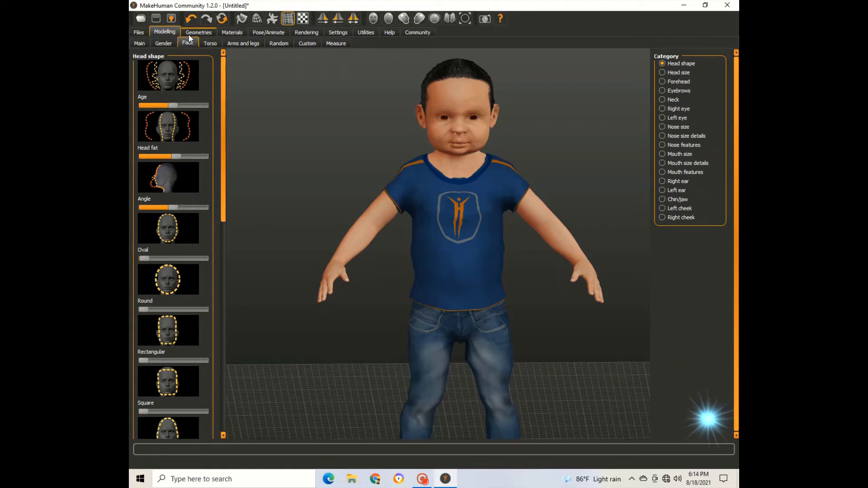
click(138, 31)
click(160, 43)
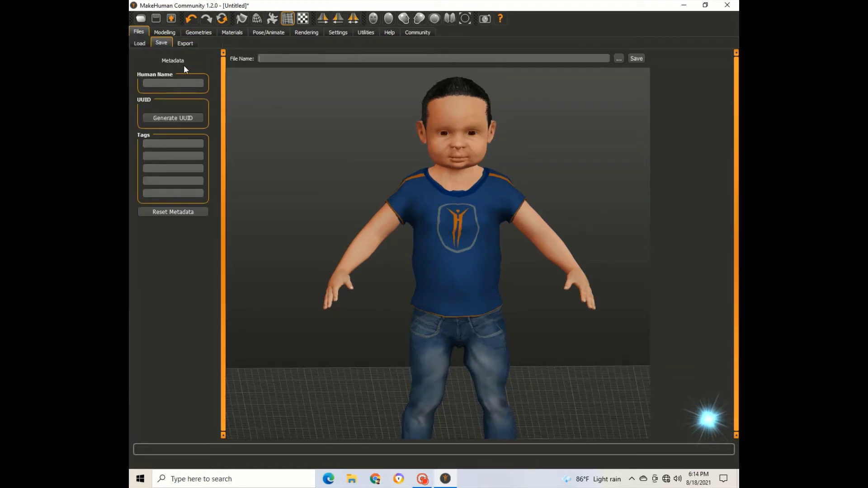
Compare the mesh export formats and try exporting as Wavefront obj named b
click(182, 42)
click(141, 44)
click(181, 43)
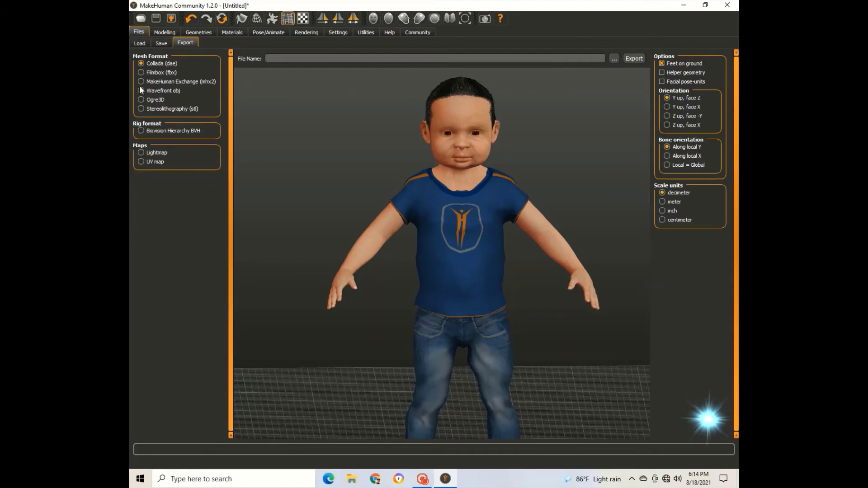
click(155, 82)
click(153, 64)
click(153, 90)
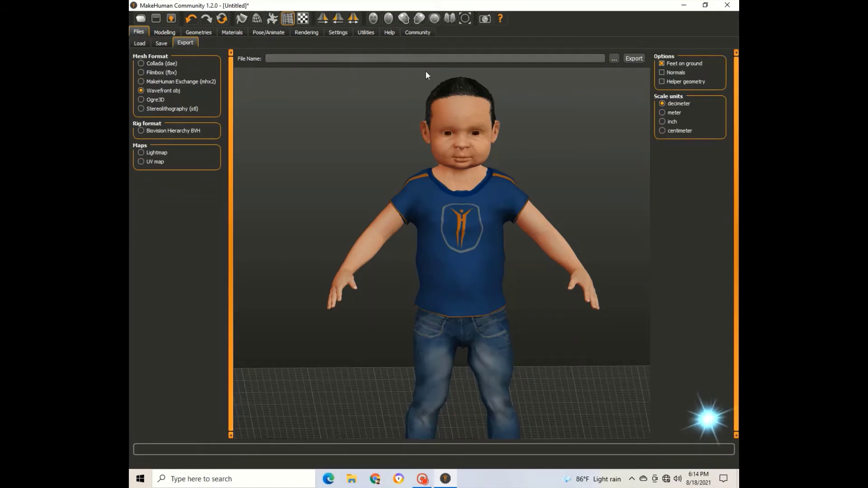
text(b)
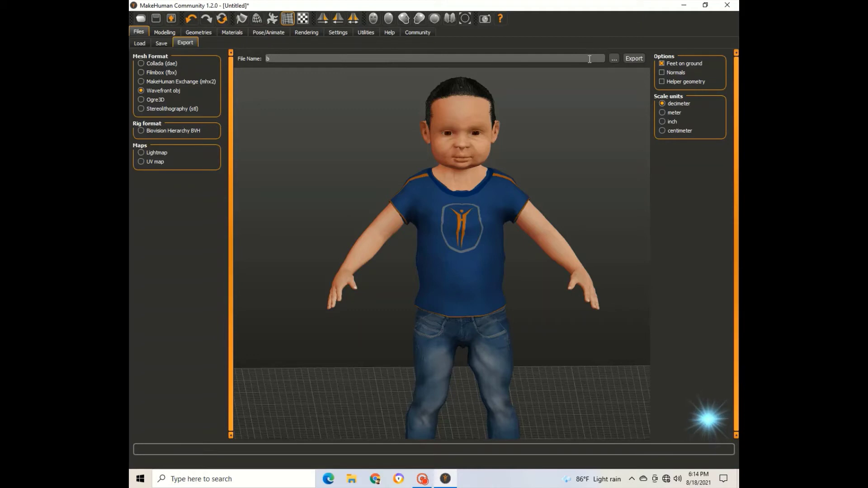
click(635, 59)
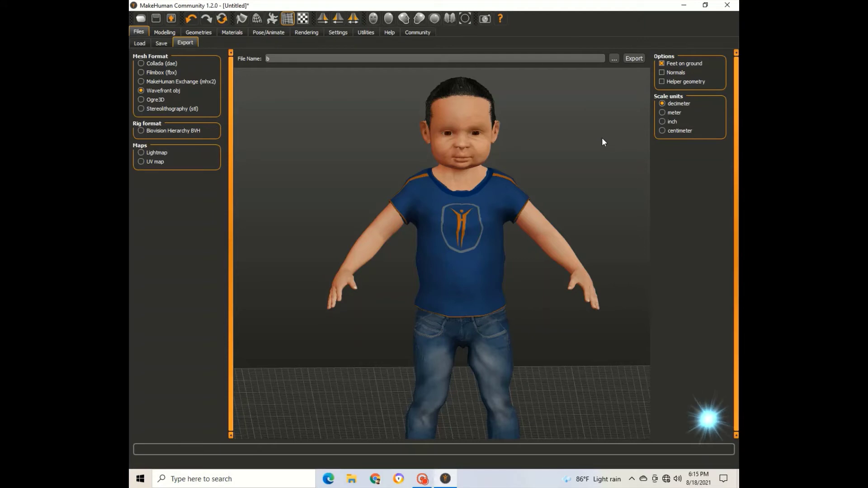
Export the toddler as Stereolithography (stl) named B into the Desktop KISS folder
click(154, 109)
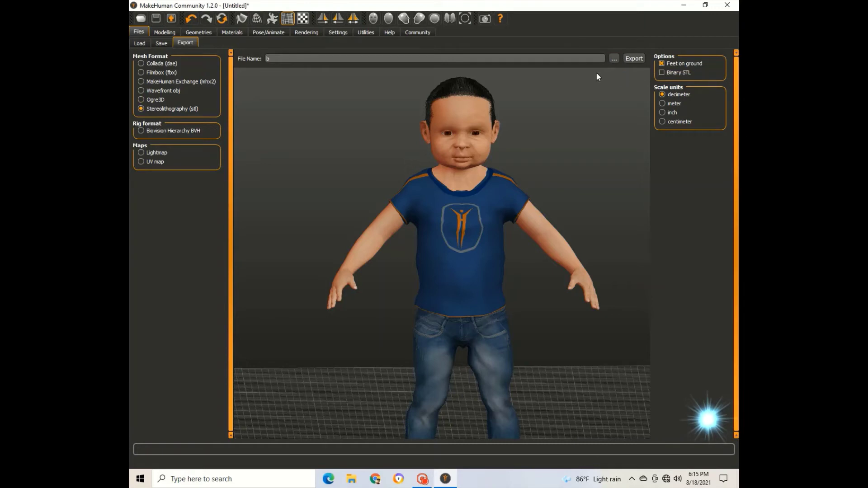
click(614, 58)
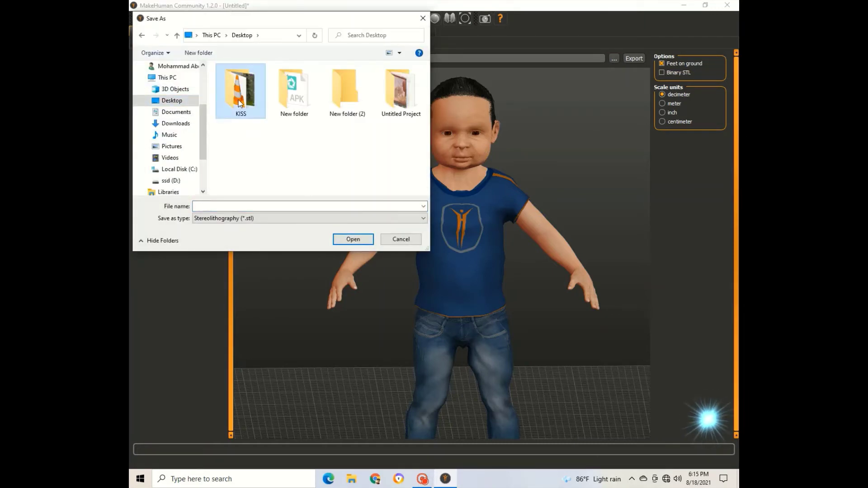
click(354, 239)
click(345, 206)
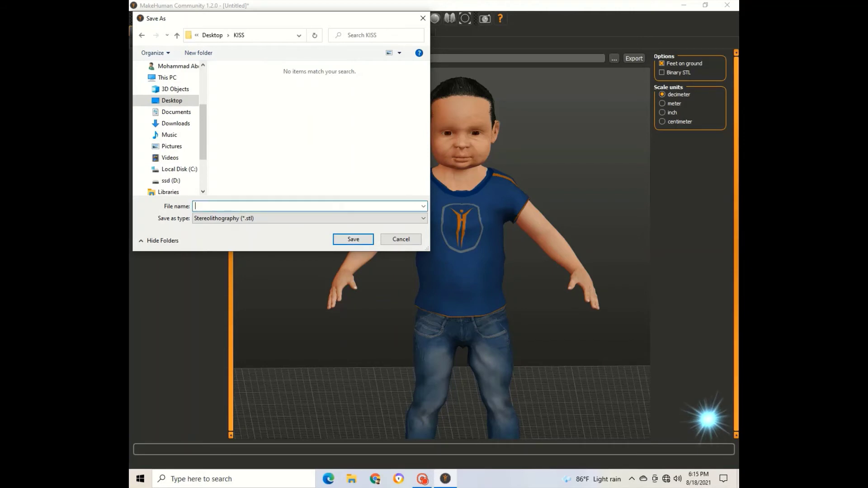
text(B)
click(350, 239)
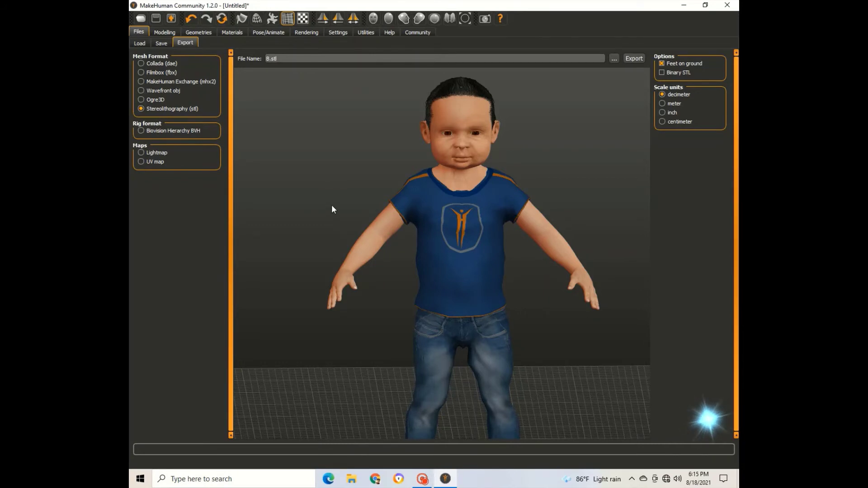
Browse the Hair and Teeth geometries, then apply the Male generic topology
click(197, 33)
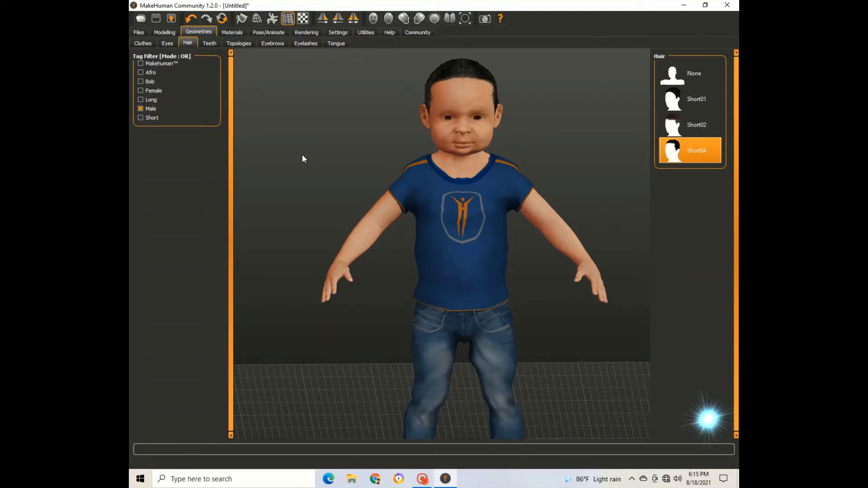
mouse_move(300, 152)
mouse_down()
mouse_move(492, 245)
mouse_move(396, 218)
mouse_up()
click(208, 43)
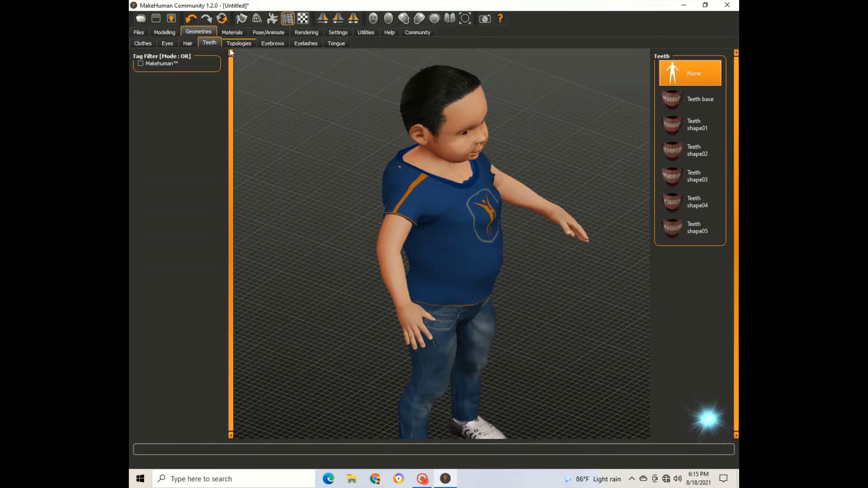
click(240, 42)
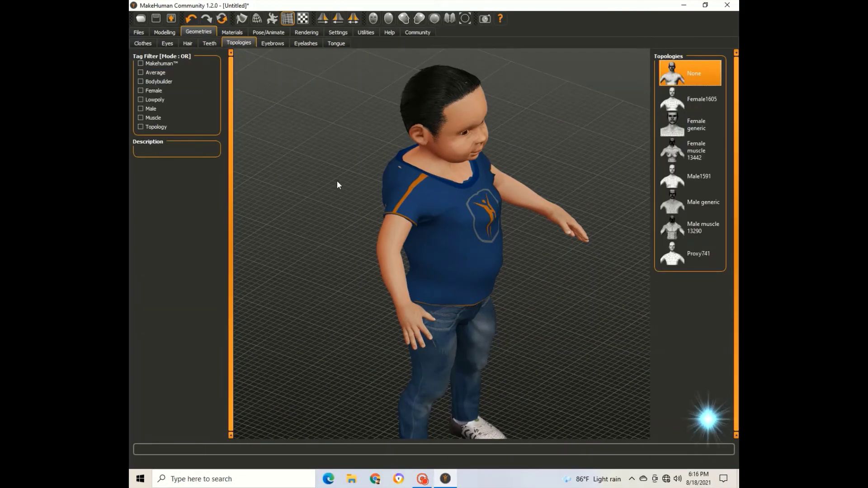
mouse_move(337, 184)
mouse_down()
mouse_move(354, 201)
mouse_move(294, 225)
mouse_move(474, 207)
mouse_move(413, 213)
mouse_move(402, 192)
mouse_move(403, 205)
mouse_move(406, 188)
mouse_move(478, 205)
mouse_move(384, 205)
mouse_up()
click(661, 210)
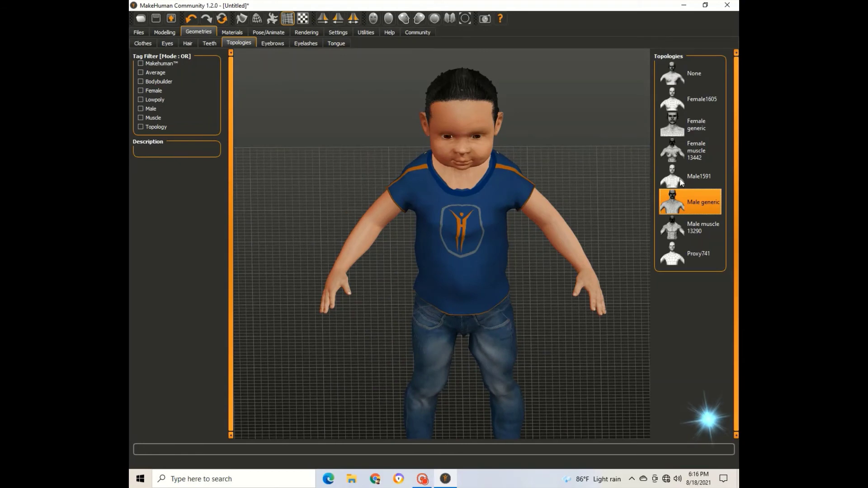
Open the Face modelling tab and select the Right eye category
click(165, 32)
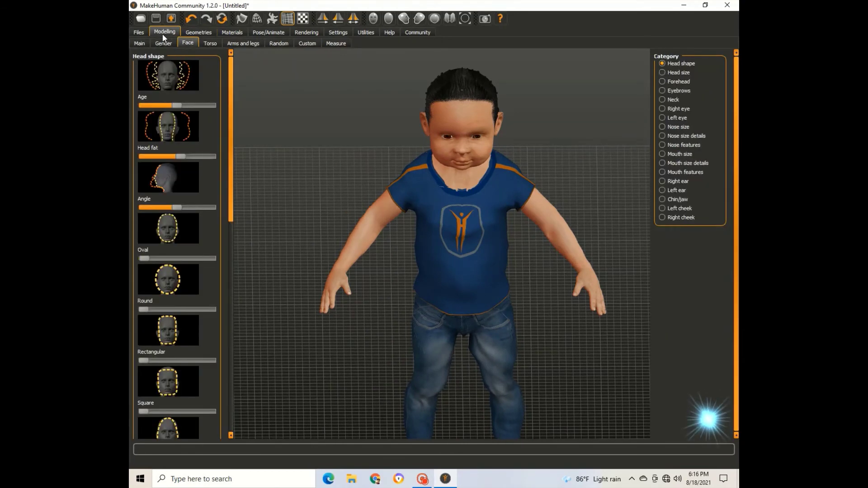
click(139, 32)
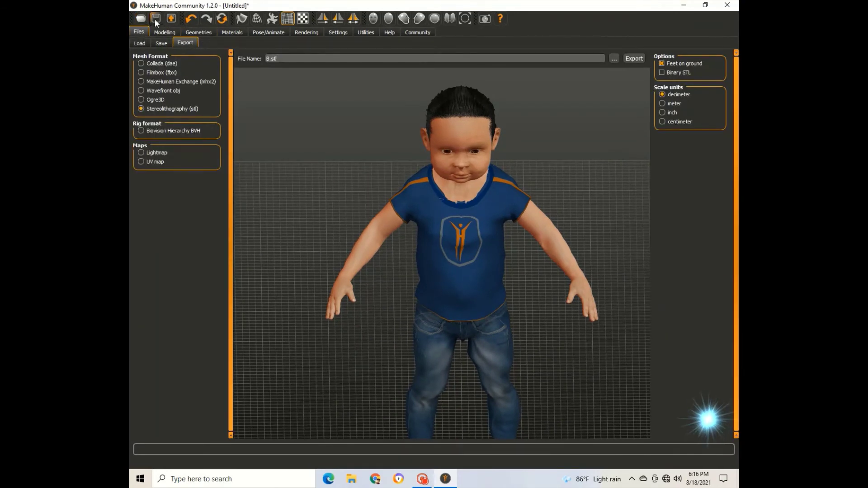
mouse_move(327, 218)
mouse_down()
mouse_move(428, 215)
mouse_move(468, 235)
mouse_up()
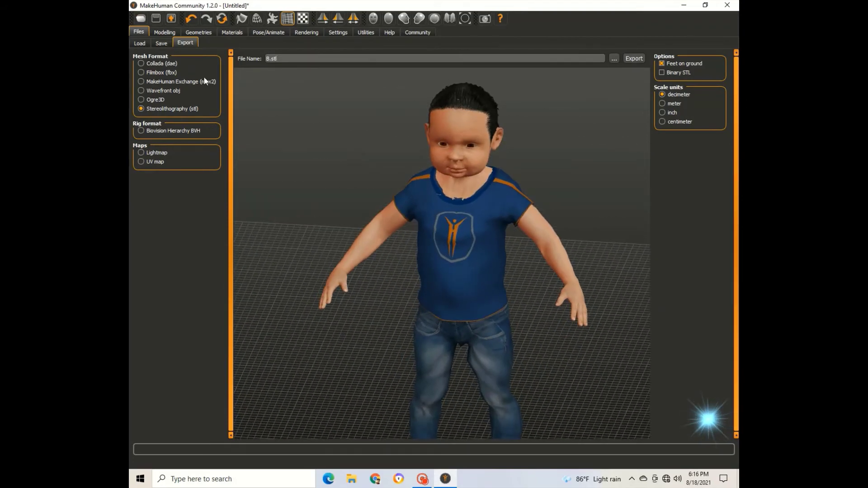
click(159, 32)
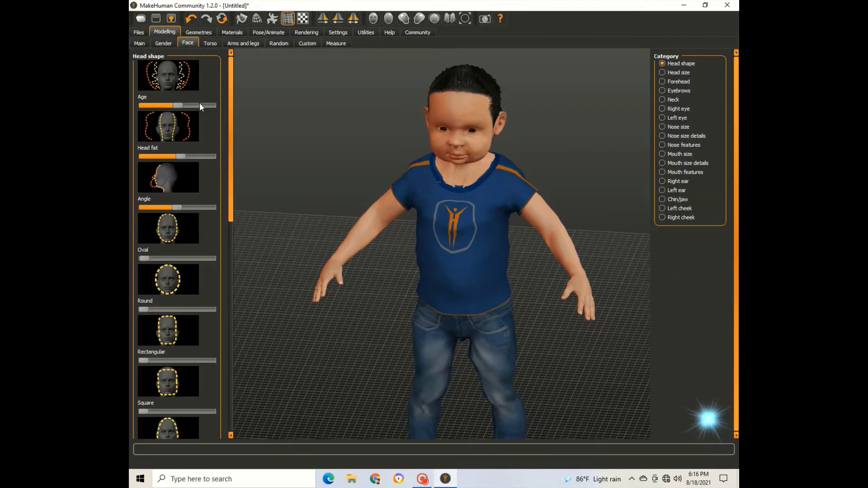
click(674, 72)
click(677, 109)
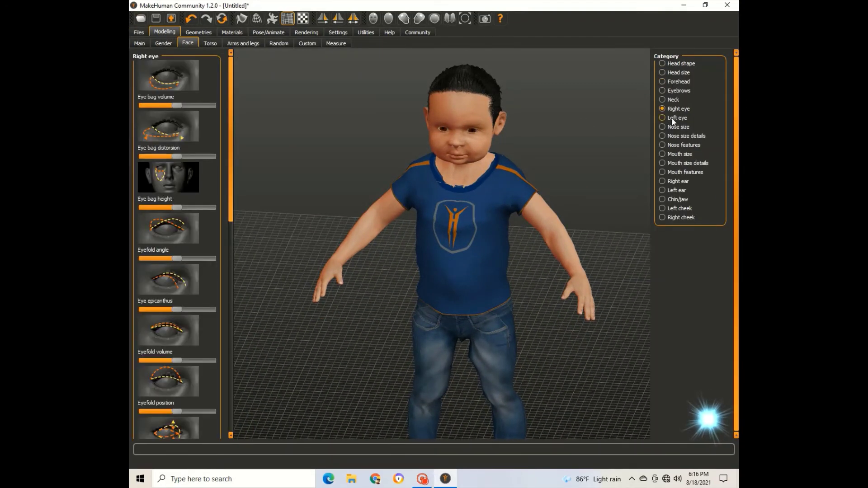
click(672, 145)
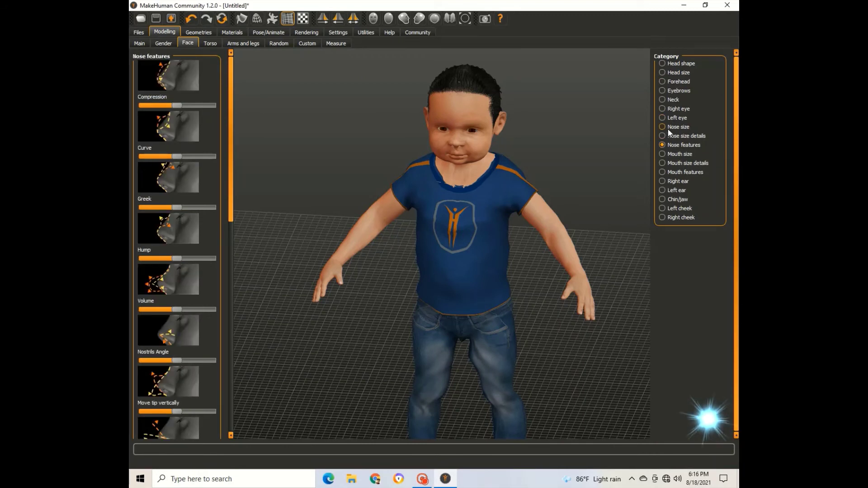
click(669, 129)
click(671, 118)
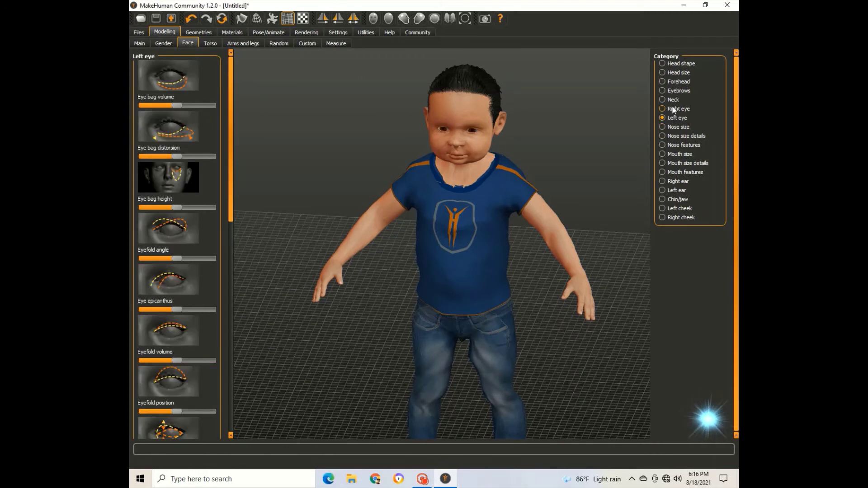
click(672, 109)
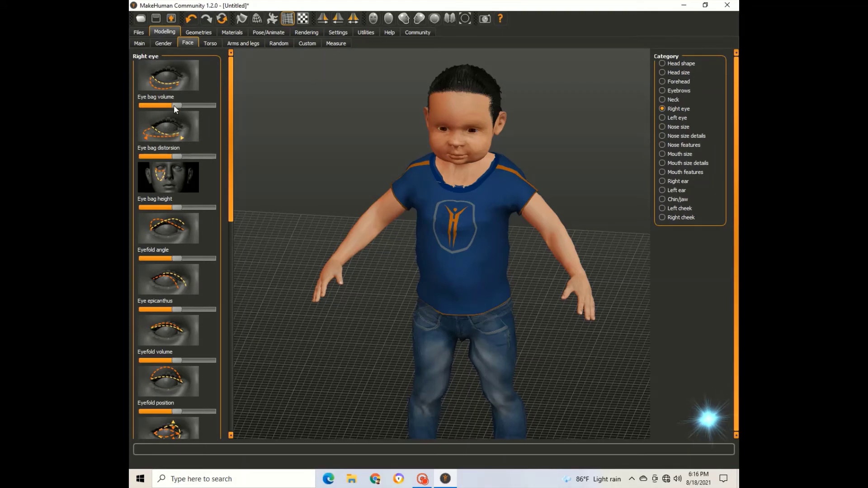
Lower right eye bag volume and eyefold angle, raise eye bag distortion, then view Right ear and Chin/jaw
drag(180, 106, 178, 105)
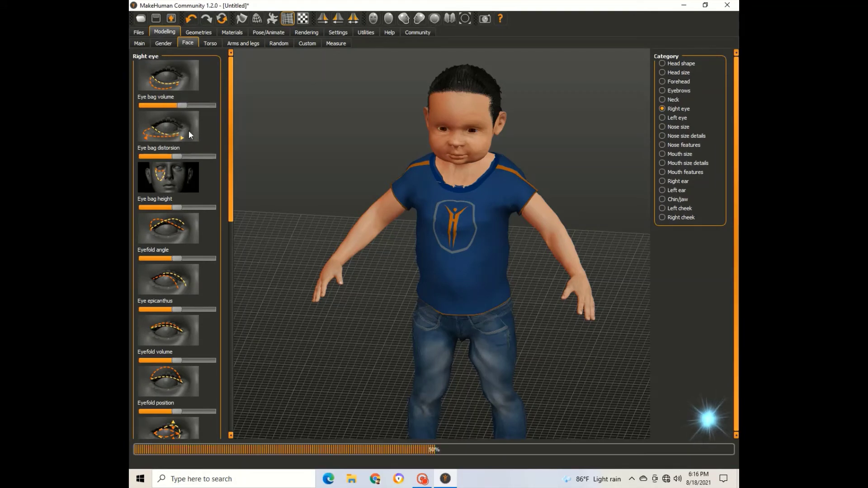
drag(177, 156, 186, 156)
click(180, 157)
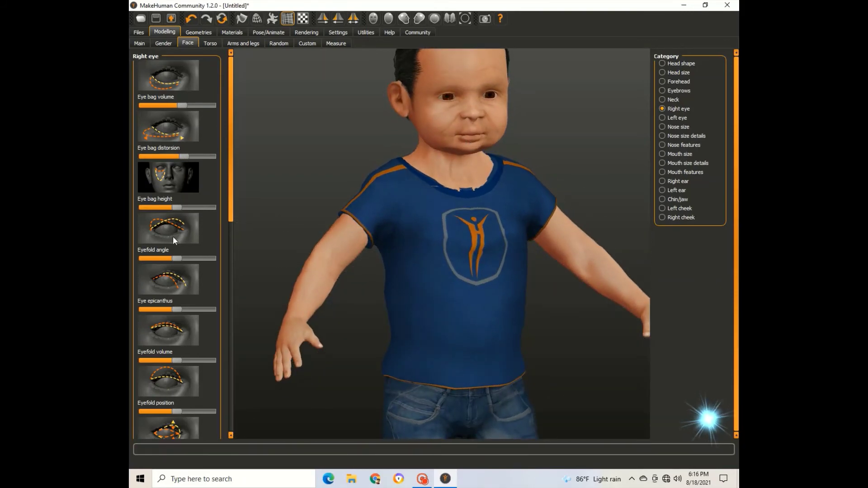
drag(165, 259, 163, 258)
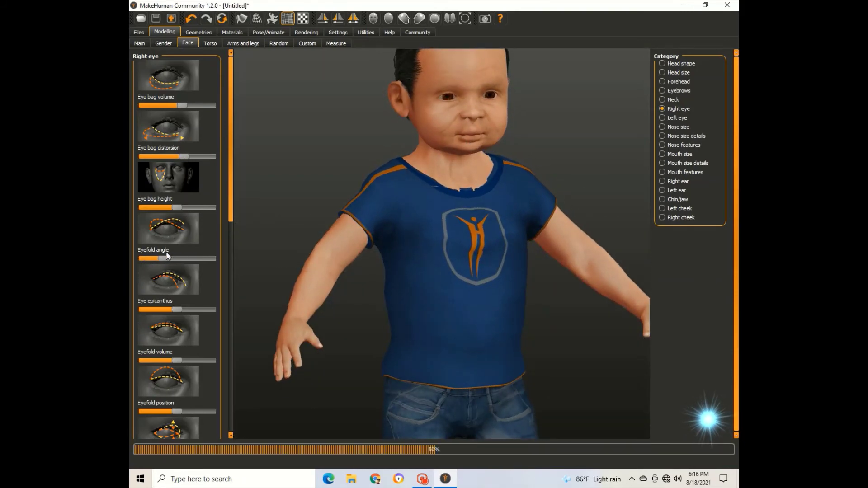
click(669, 182)
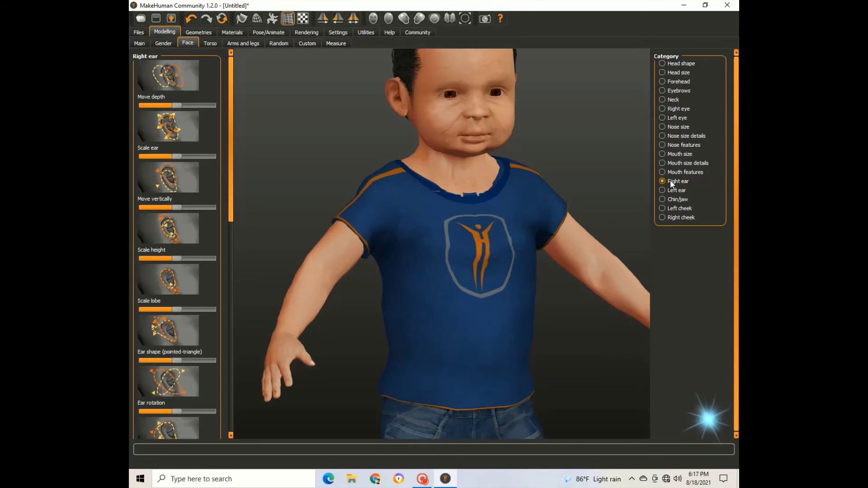
click(677, 200)
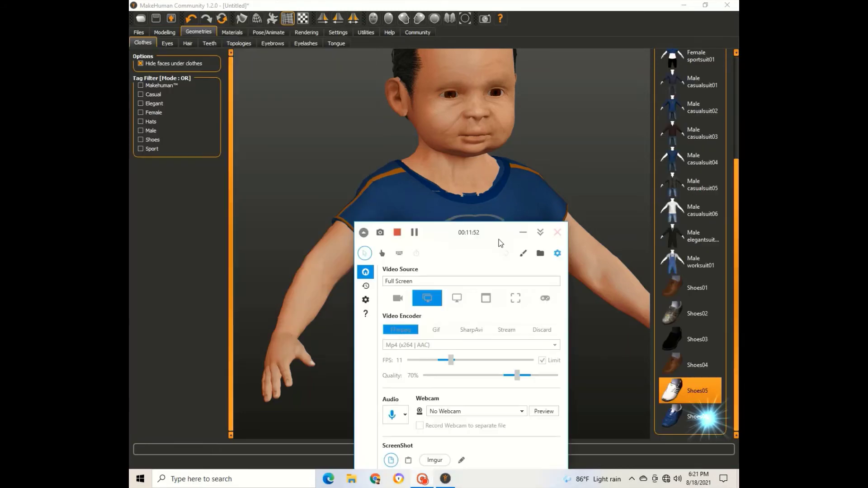
Remove Female casualsuit01 and trial Male casualsuit04, leaving the Male worksuit01 overalls
click(523, 232)
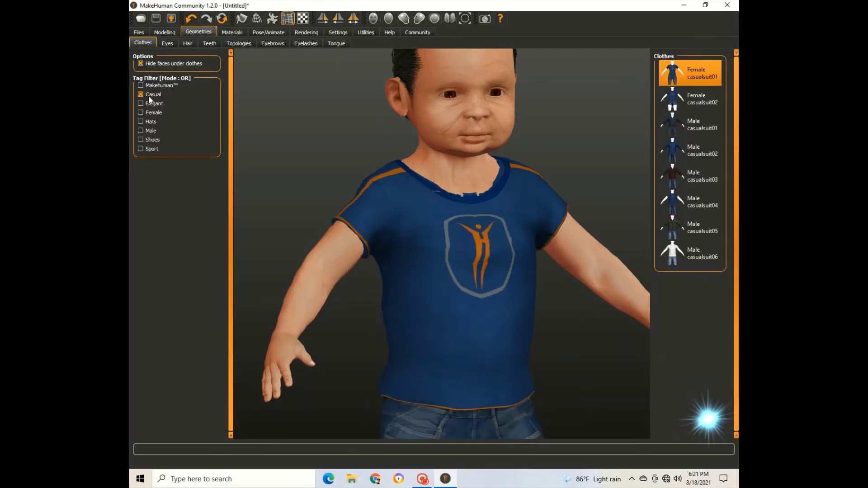
click(683, 126)
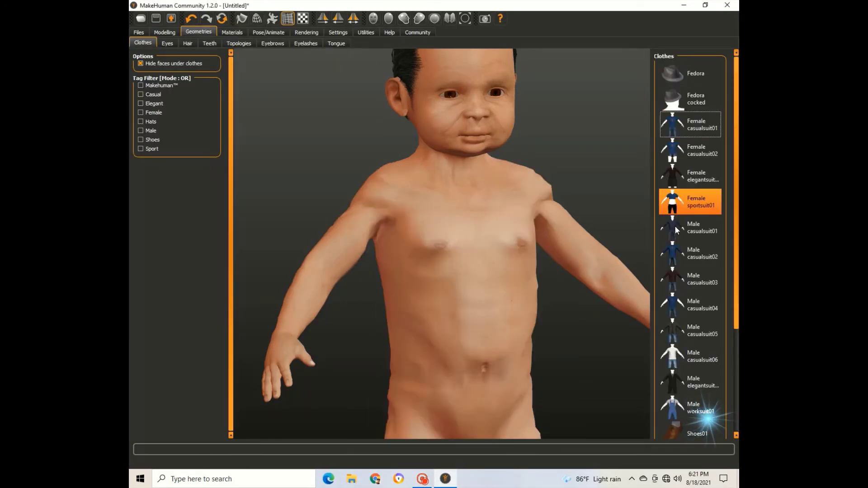
click(677, 307)
scroll(461, 275, up, 2)
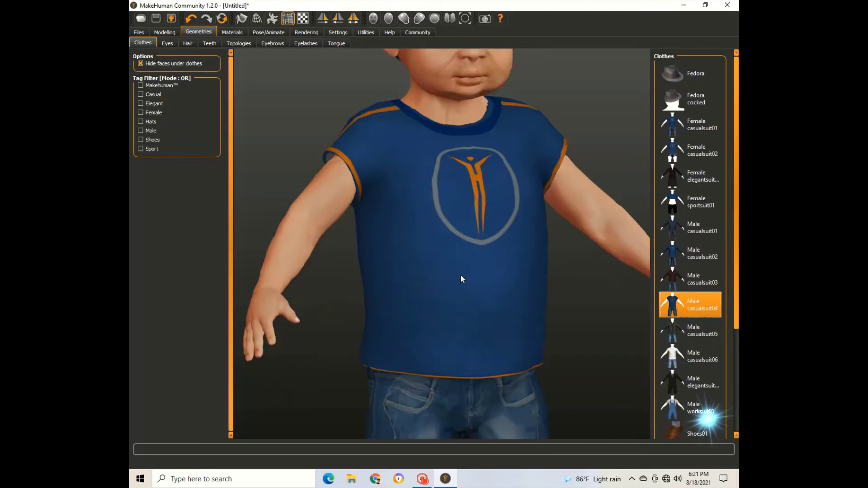
scroll(460, 278, down, 4)
scroll(469, 286, up, 3)
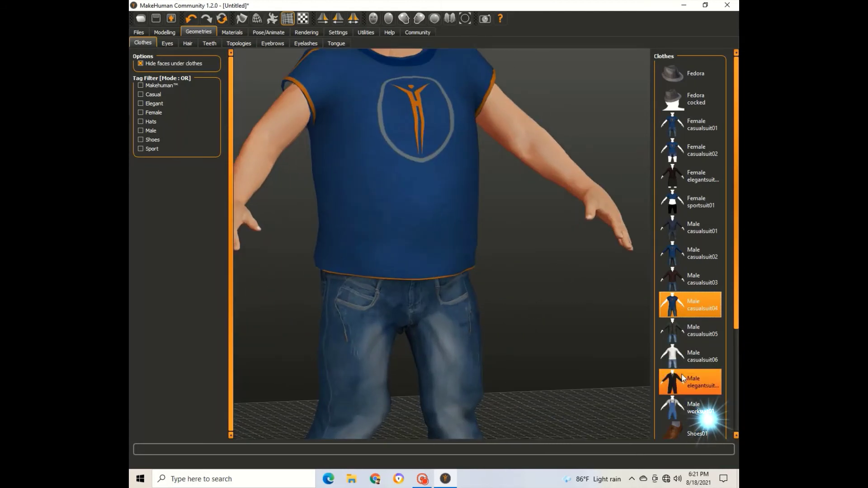
click(686, 302)
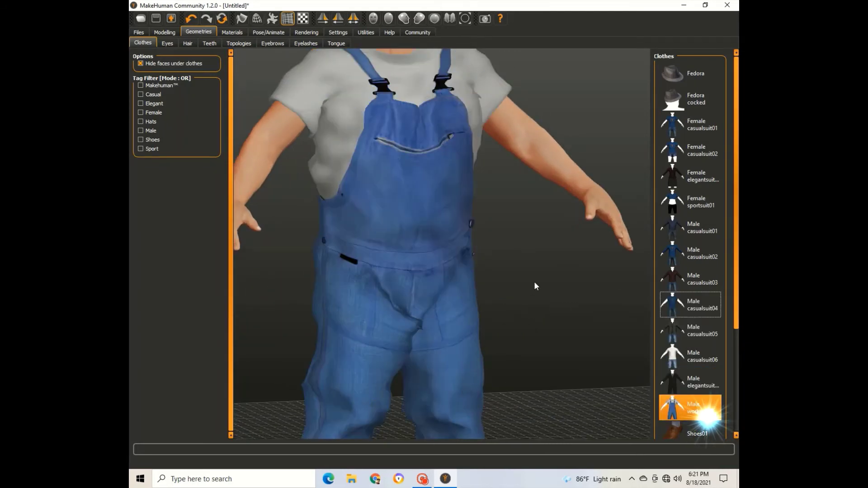
Add the Fedora hat to the overall-clad toddler
scroll(436, 249, down, 4)
scroll(436, 249, down, 4)
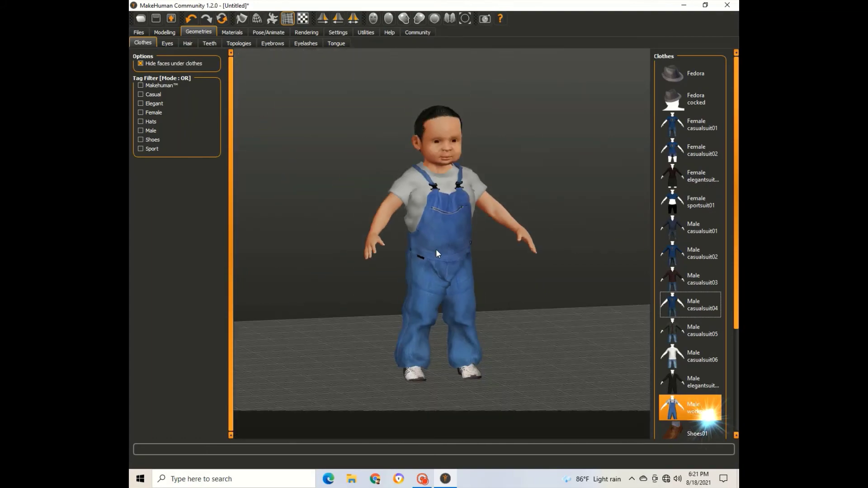
scroll(365, 273, up, 3)
scroll(380, 280, up, 1)
scroll(381, 280, down, 3)
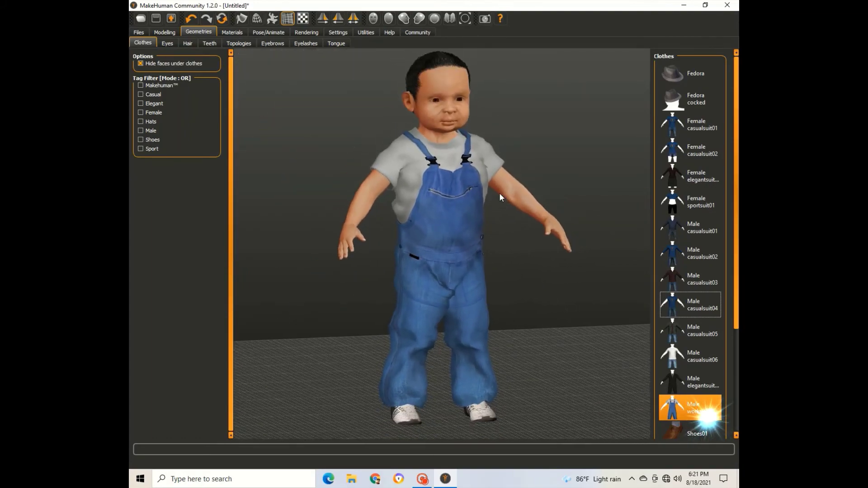
mouse_move(499, 193)
mouse_down()
mouse_move(360, 202)
mouse_move(357, 216)
mouse_move(466, 217)
mouse_move(481, 216)
mouse_move(362, 196)
mouse_move(340, 221)
mouse_move(346, 226)
mouse_up()
click(704, 66)
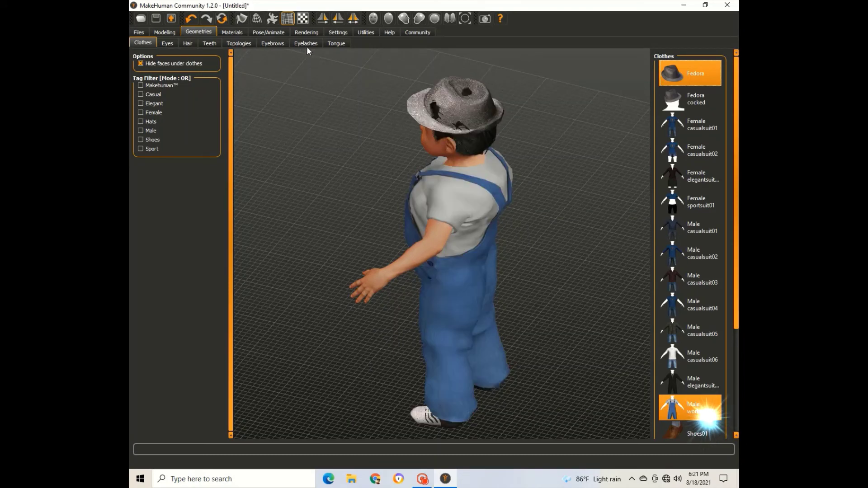
click(262, 31)
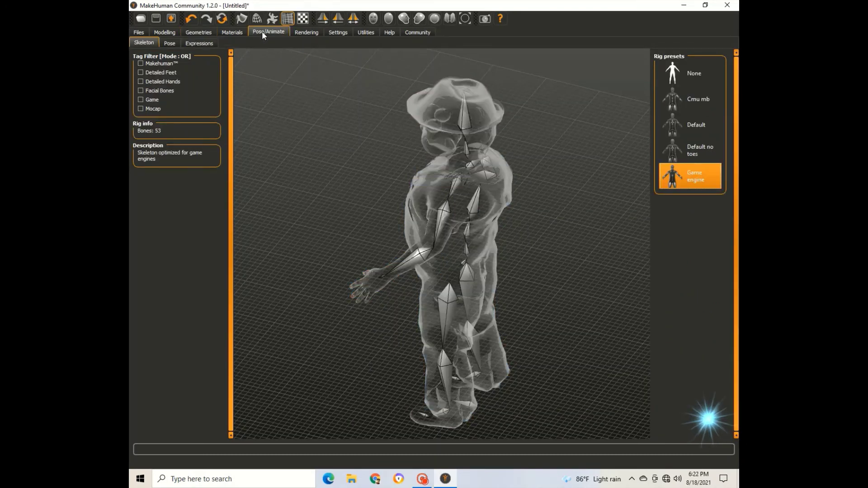
Review the materials for the work overalls, shoes and skin
click(236, 31)
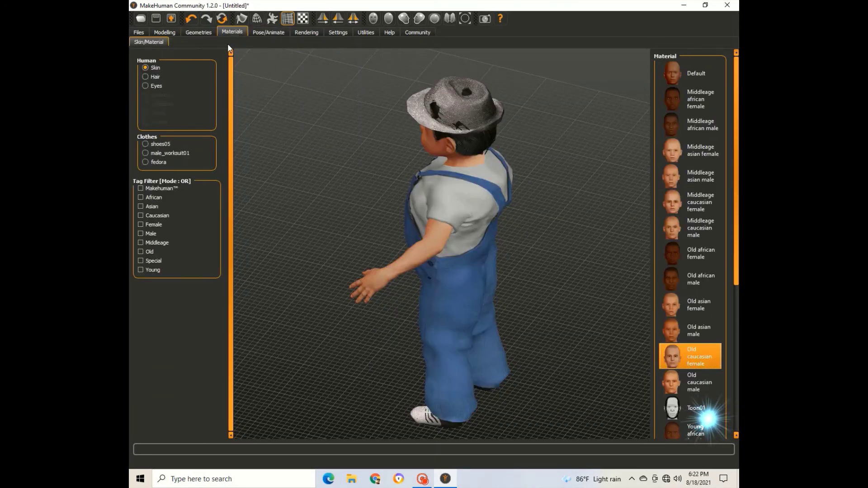
click(175, 152)
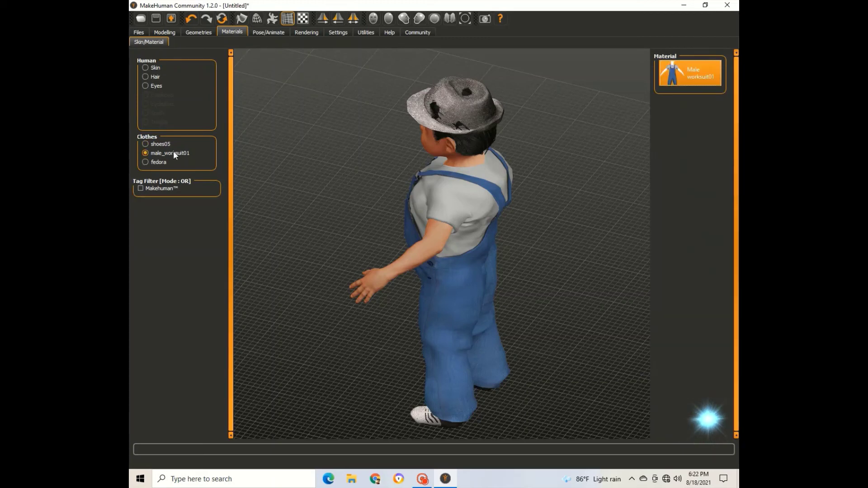
click(145, 162)
click(147, 144)
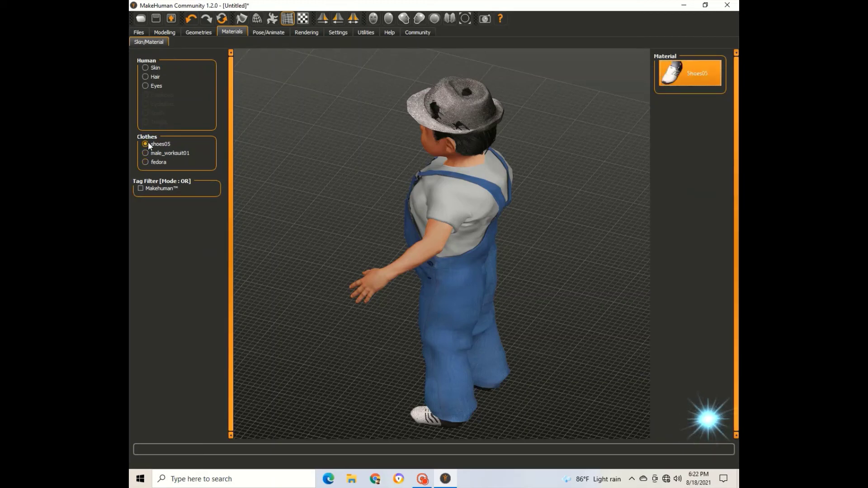
click(146, 68)
scroll(641, 250, up, 2)
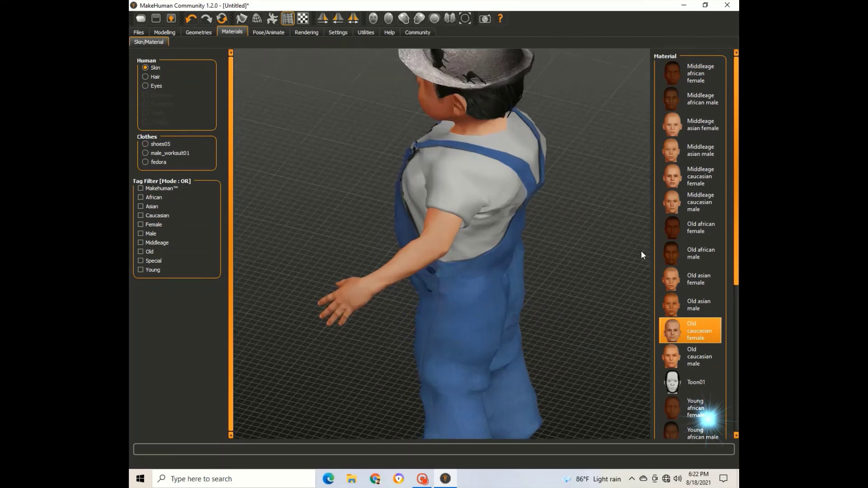
scroll(641, 251, up, 2)
Browse the Pose/Animate, Rendering, Settings, Help and Geometries pages
click(270, 33)
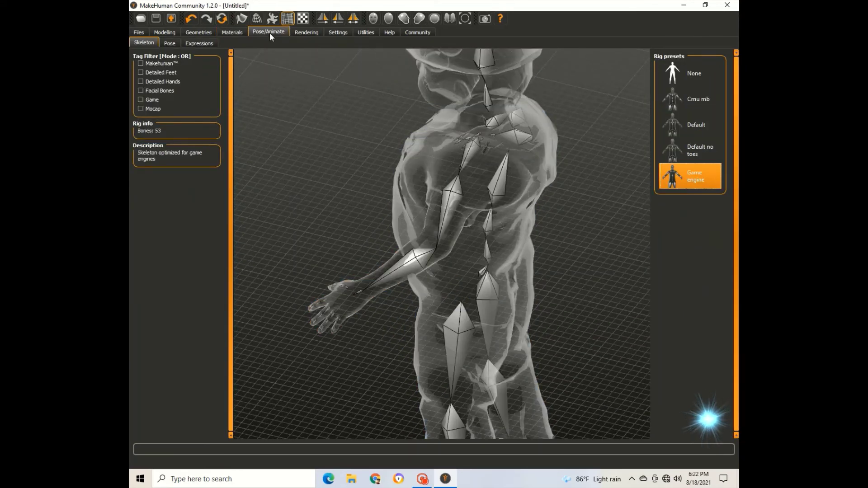
click(307, 32)
click(344, 32)
click(390, 32)
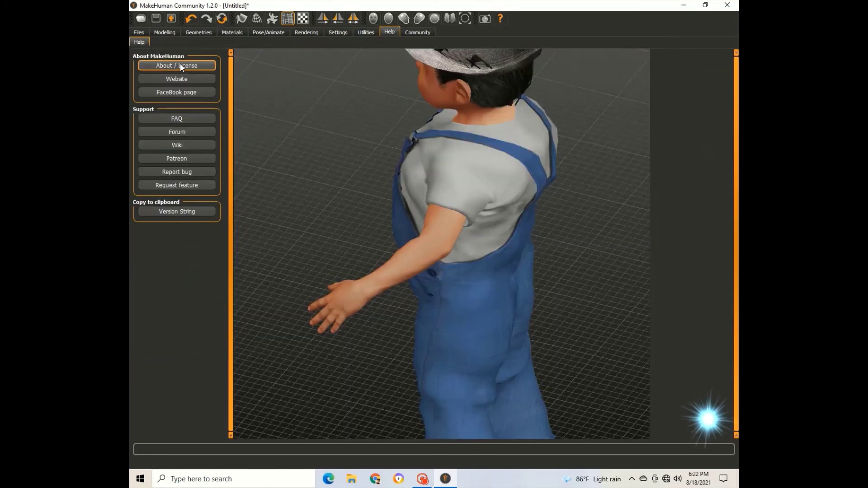
click(190, 36)
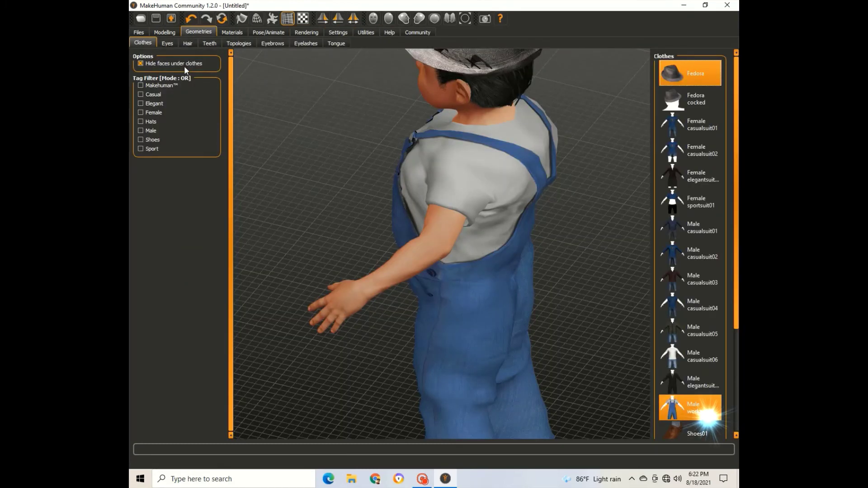
click(209, 43)
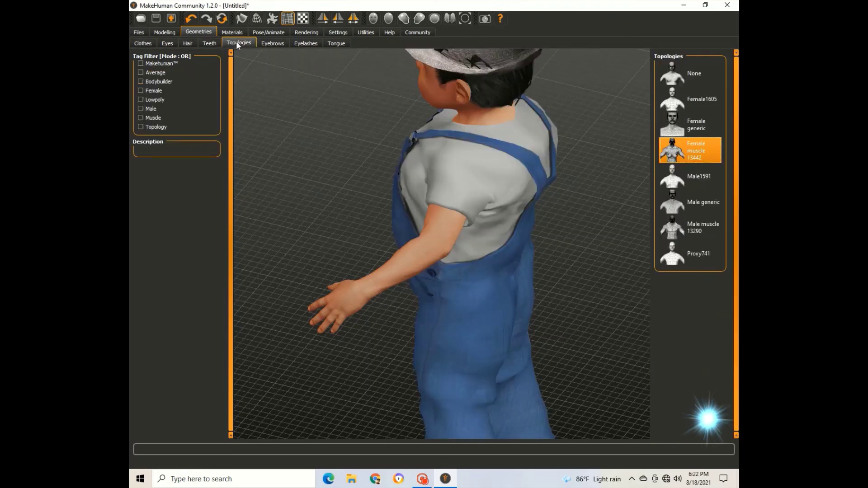
click(264, 43)
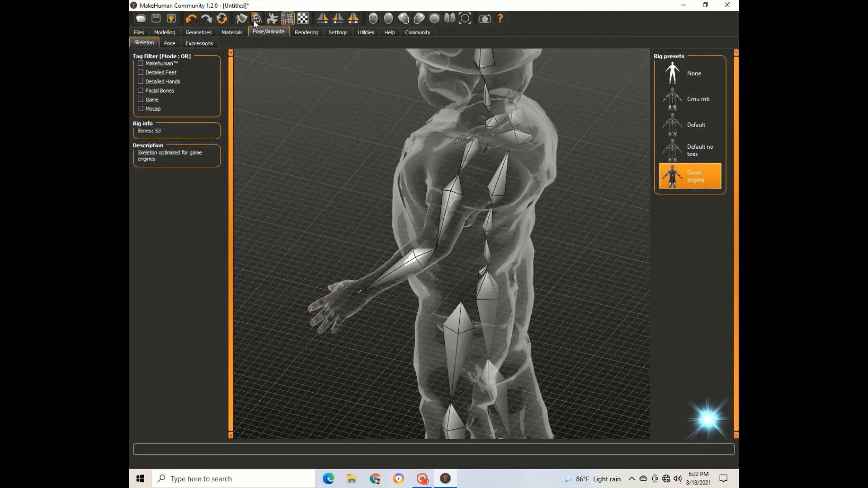
click(242, 20)
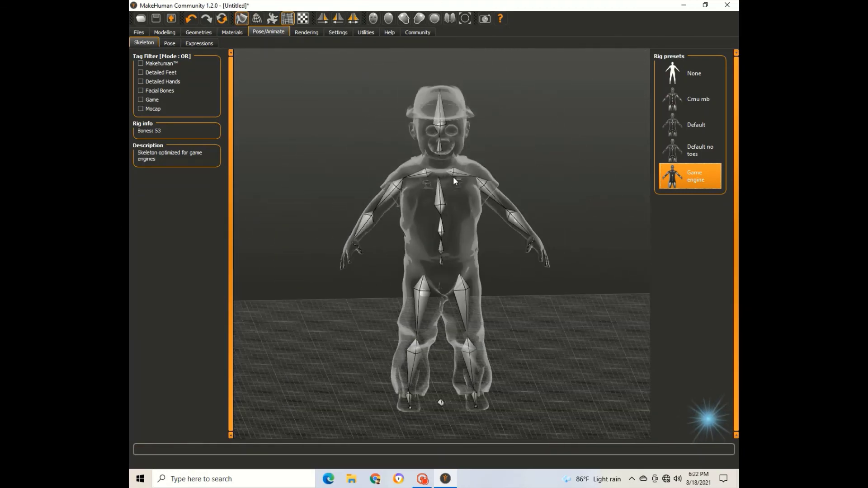
Make the toddler's body symmetrical and orbit back to a near-front view to check it
click(165, 32)
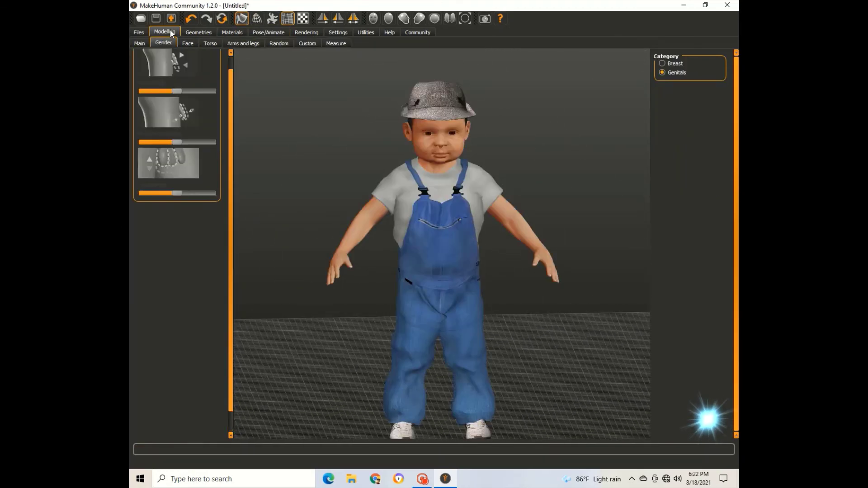
mouse_move(292, 197)
mouse_down()
mouse_move(284, 188)
mouse_move(392, 192)
mouse_move(249, 196)
mouse_up()
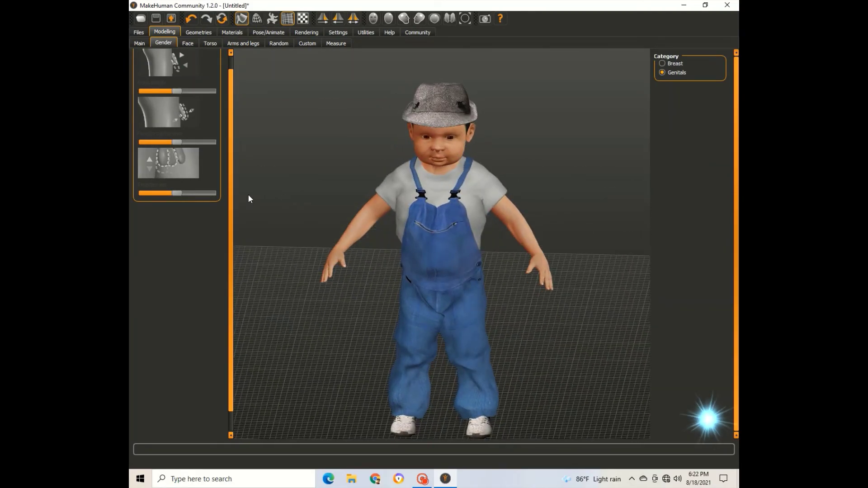
click(324, 18)
drag(402, 311, 415, 272)
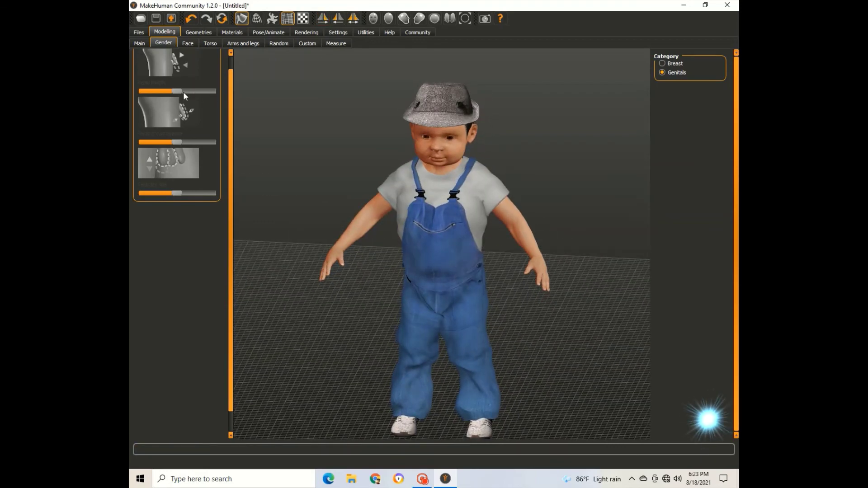